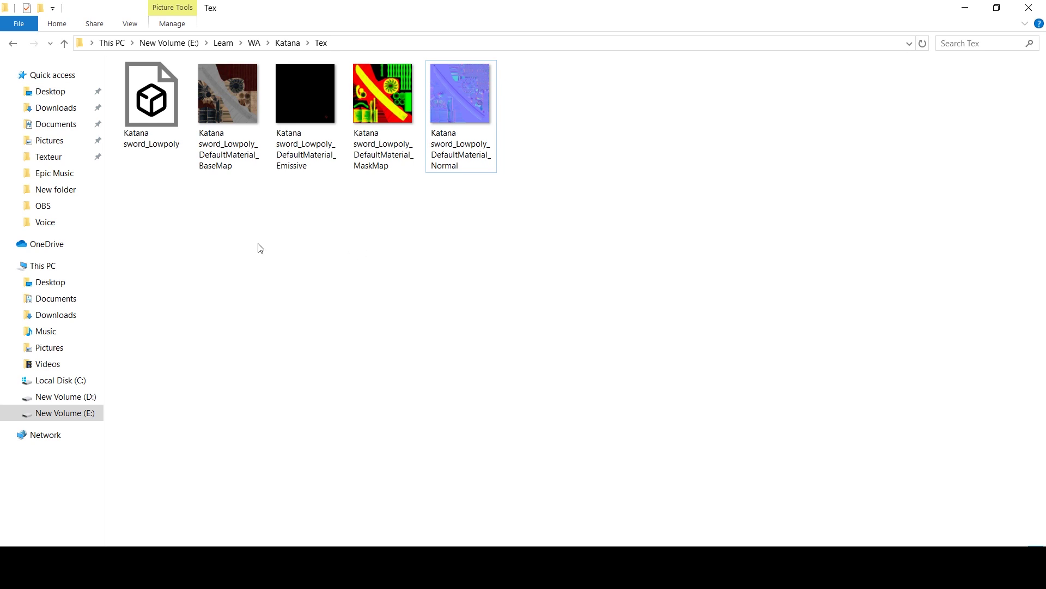
- Import all the katana sword model and texture files into the project's Assets
{"action": "key", "text": "ctrl+a"}
{"action": "mouse_move", "coordinate": [490, 113]}
{"action": "left_mouse_down"}
{"action": "mouse_move", "coordinate": [787, 539]}
{"action": "mouse_move", "coordinate": [467, 464]}
{"action": "left_mouse_up"}
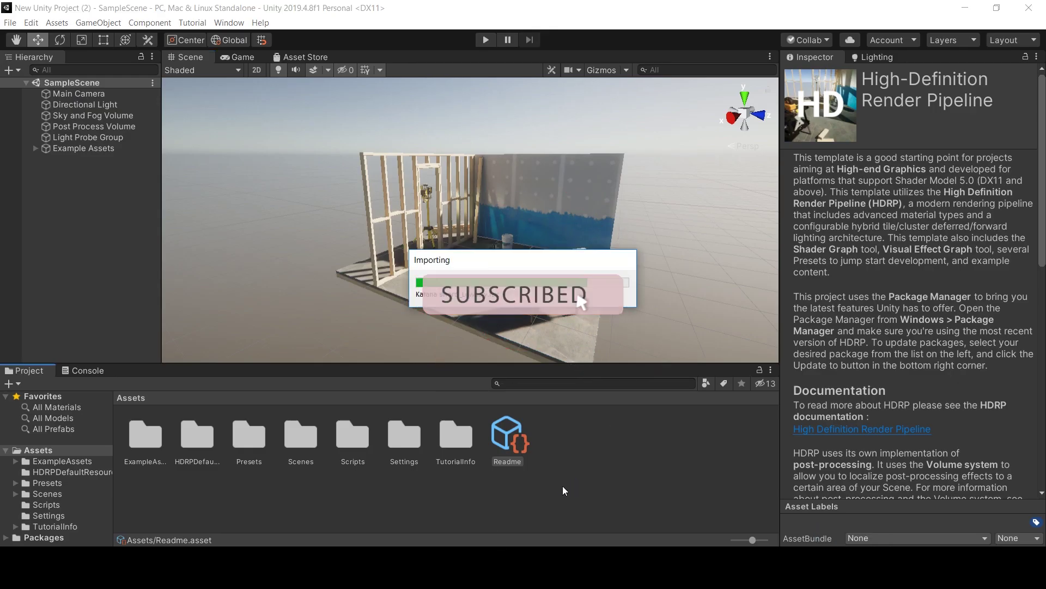
{"action": "right_click", "coordinate": [533, 503]}
- Create a Katana folder in Assets and move the five katana assets into it
{"action": "mouse_move", "coordinate": [654, 206]}
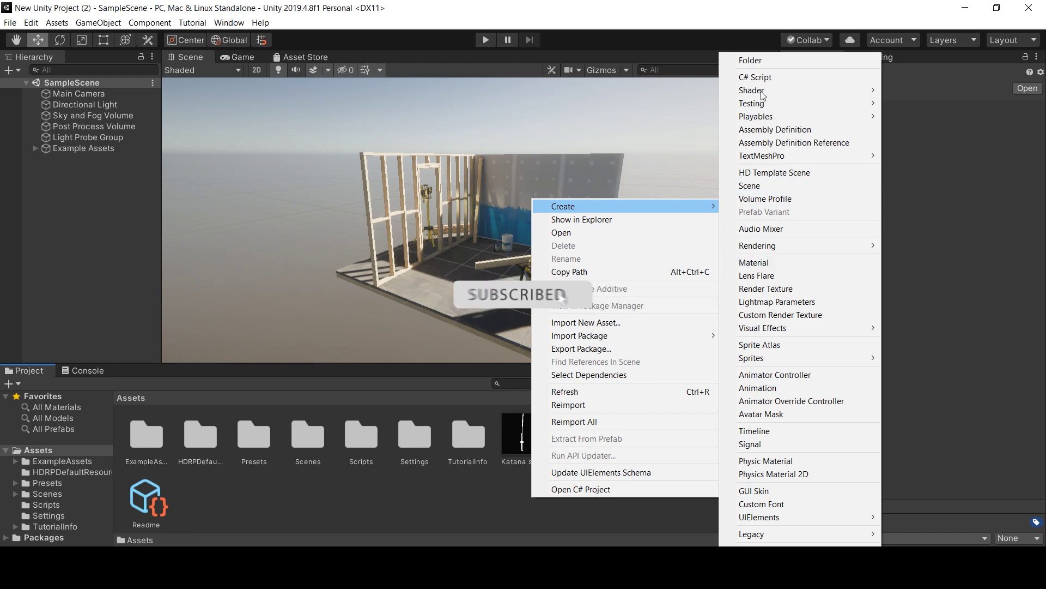
{"action": "left_click", "coordinate": [751, 60]}
{"action": "type", "text": "Katana"}
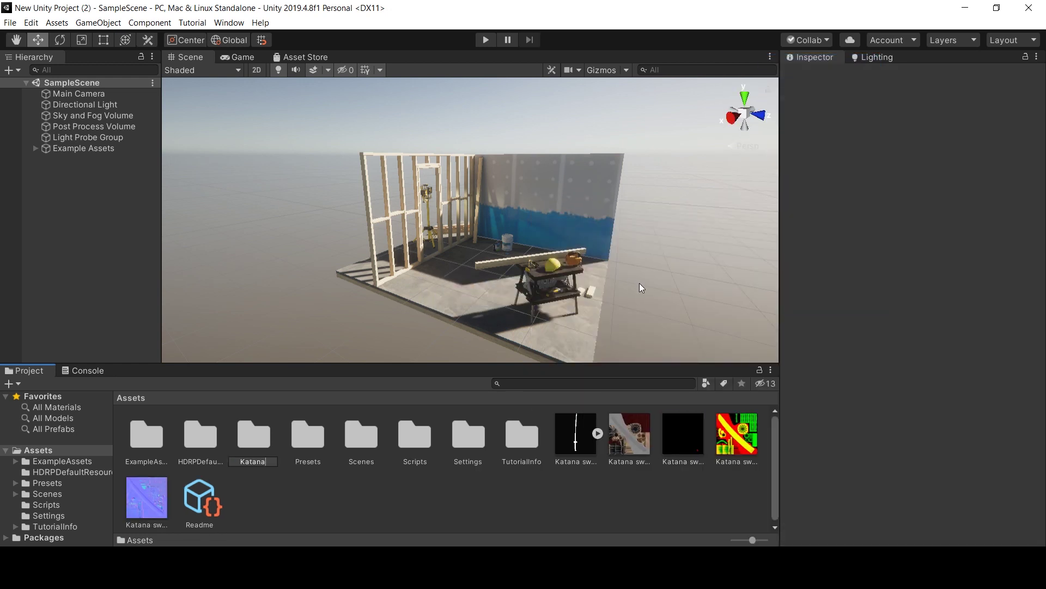
{"action": "key", "text": "Return"}
{"action": "left_click", "coordinate": [576, 436]}
{"action": "left_click", "coordinate": [629, 436], "text": "ctrl"}
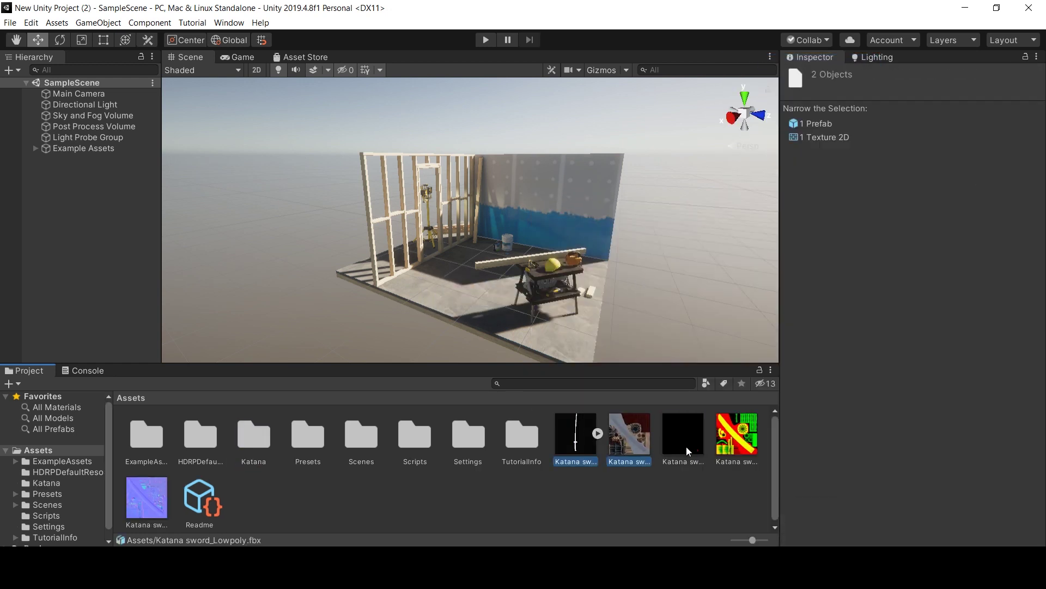
{"action": "left_click", "coordinate": [145, 512], "text": "ctrl"}
{"action": "left_click_drag", "start_coordinate": [583, 437], "coordinate": [260, 440]}
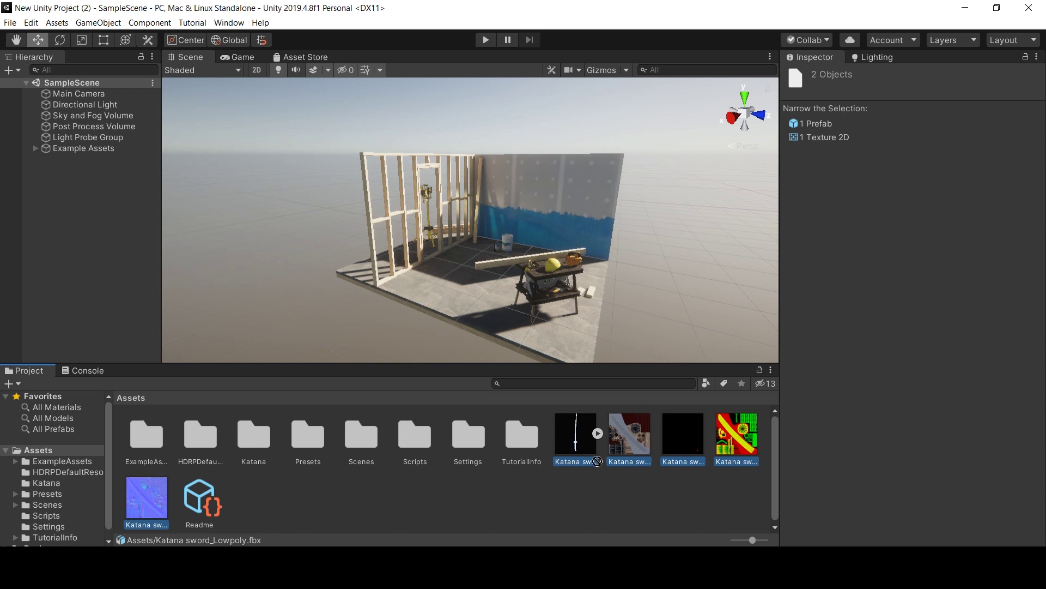
- Inside the Katana folder, create Model and Material subfolders
{"action": "double_click", "coordinate": [261, 439]}
{"action": "right_click", "coordinate": [430, 461]}
{"action": "mouse_move", "coordinate": [479, 161]}
{"action": "left_click", "coordinate": [667, 63]}
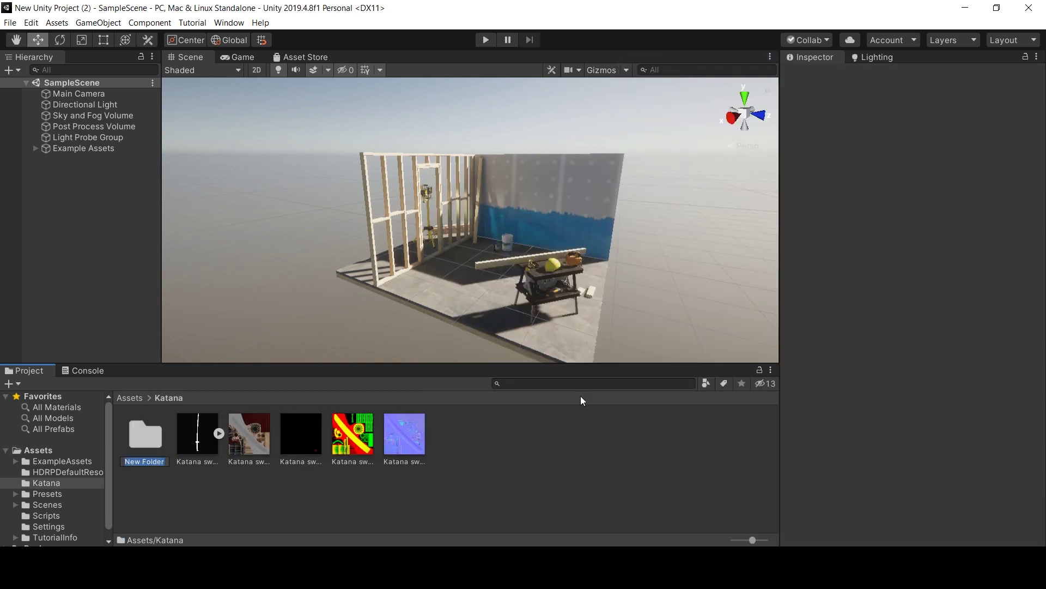
{"action": "type", "text": "el"}
{"action": "key", "text": "Return"}
{"action": "right_click", "coordinate": [495, 468]}
{"action": "mouse_move", "coordinate": [599, 174]}
{"action": "left_click", "coordinate": [714, 60]}
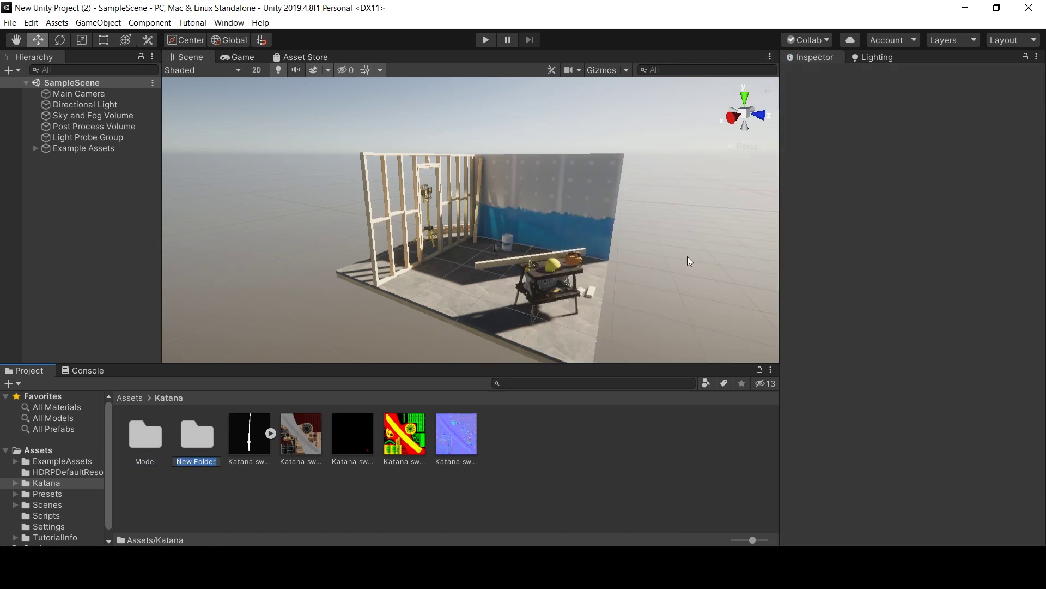
{"action": "type", "text": "Material"}
{"action": "key", "text": "Return"}
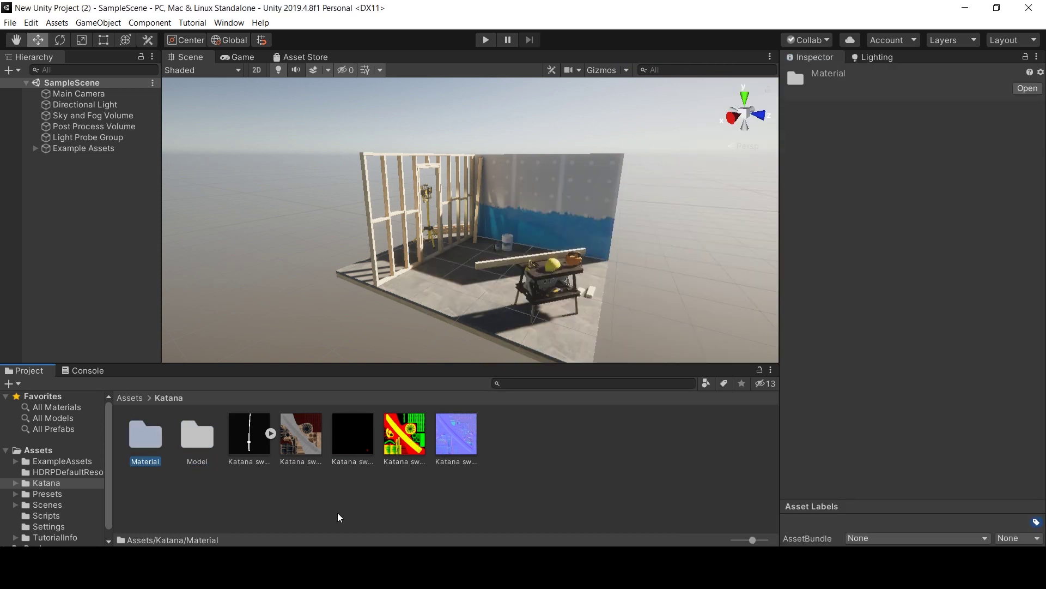
- Move the sword model and the four textures into the subfolders
{"action": "left_click", "coordinate": [253, 447]}
{"action": "left_click_drag", "start_coordinate": [253, 447], "coordinate": [197, 436]}
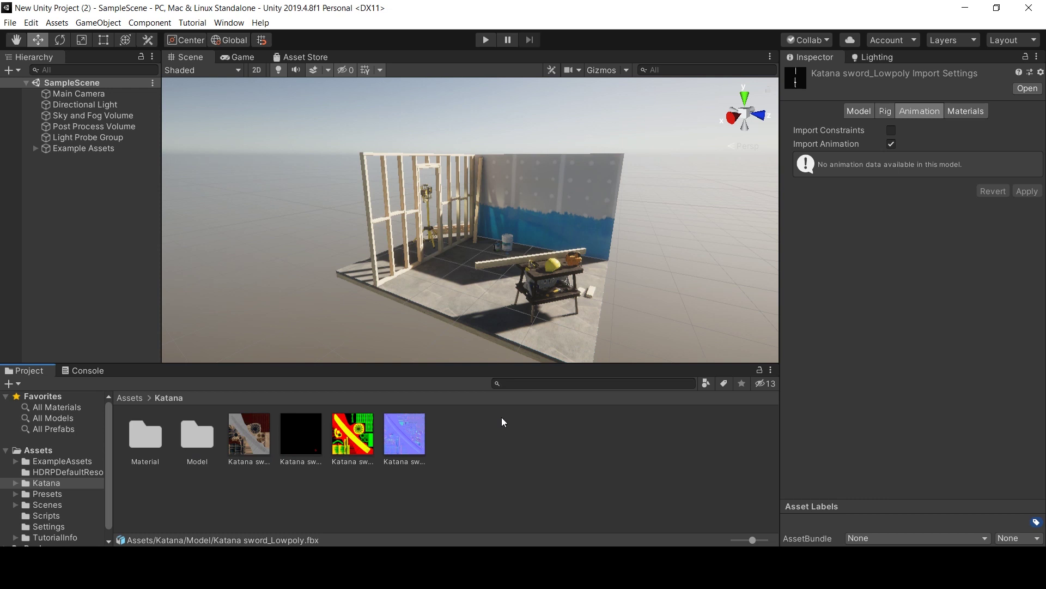
{"action": "left_click", "coordinate": [393, 448]}
{"action": "left_click", "coordinate": [254, 437], "text": "shift"}
{"action": "left_click_drag", "start_coordinate": [254, 437], "coordinate": [145, 436]}
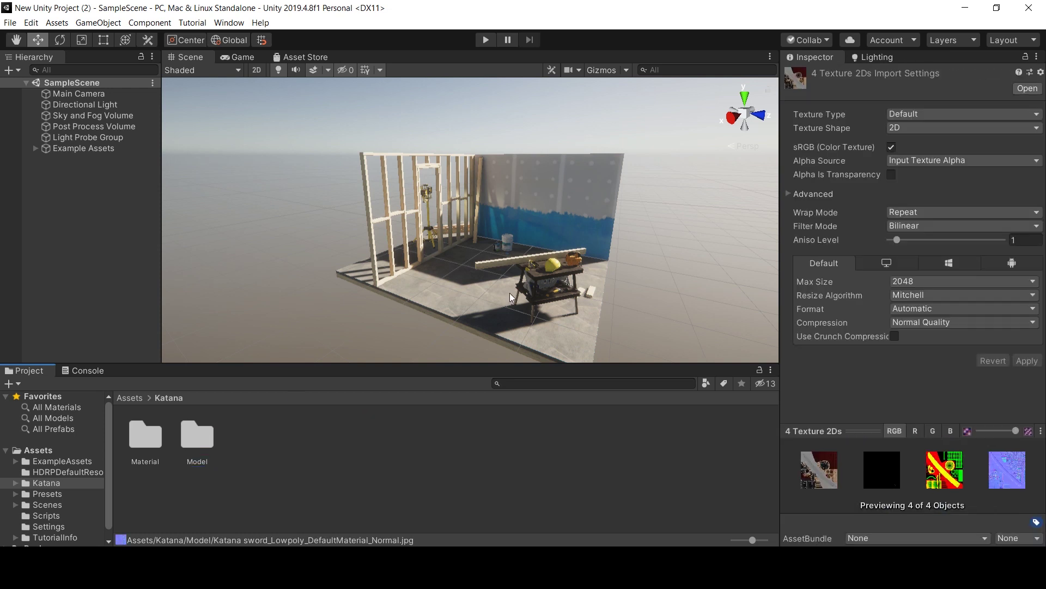
{"action": "middle_click_drag", "start_coordinate": [513, 289], "coordinate": [517, 261]}
{"action": "scroll", "coordinate": [518, 261], "scroll_direction": "up", "scroll_amount": 5}
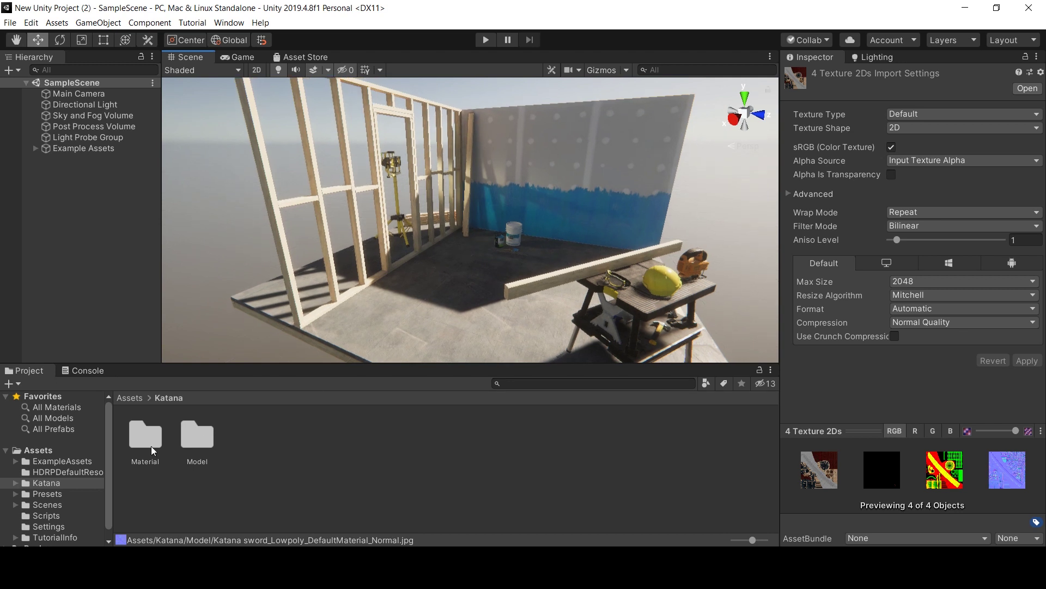
- Move the four textures from the Model folder into the Material folder
{"action": "double_click", "coordinate": [197, 439]}
{"action": "left_click", "coordinate": [346, 440]}
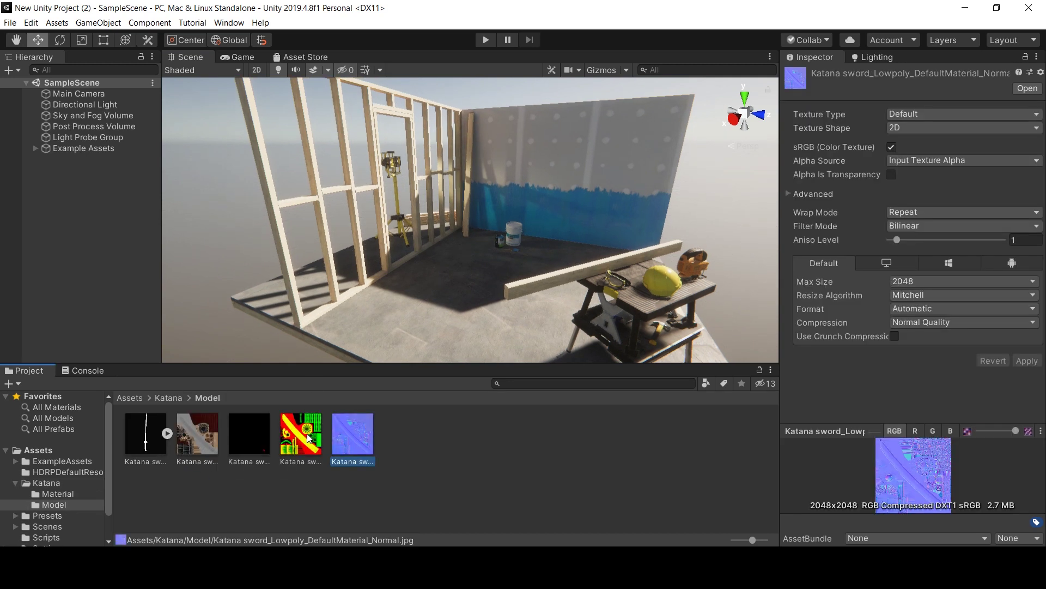
{"action": "left_click", "coordinate": [201, 436], "text": "shift"}
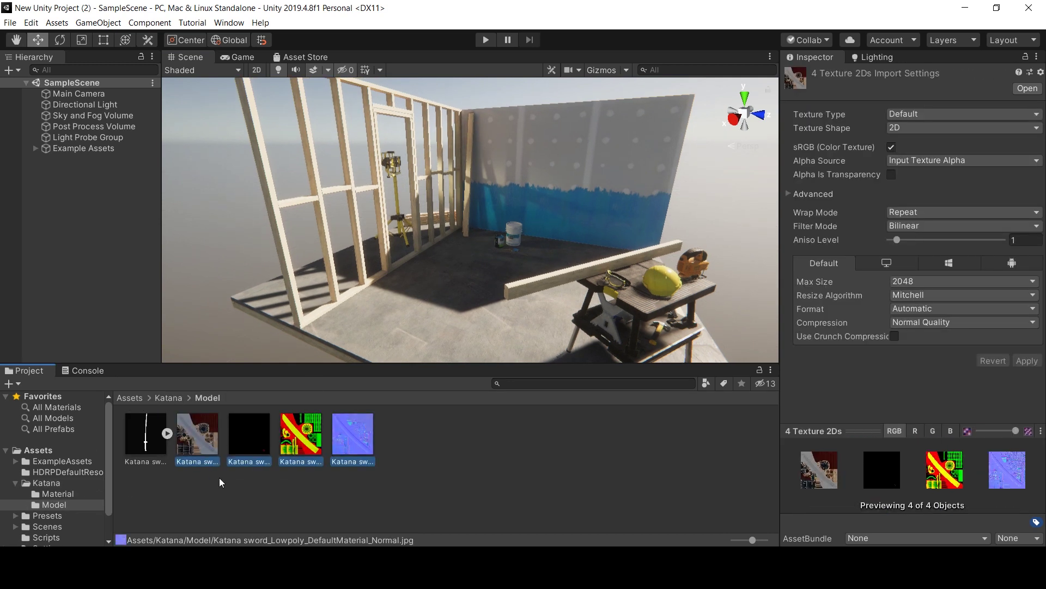
{"action": "left_click_drag", "start_coordinate": [80, 505], "coordinate": [69, 492]}
{"action": "left_click", "coordinate": [70, 492]}
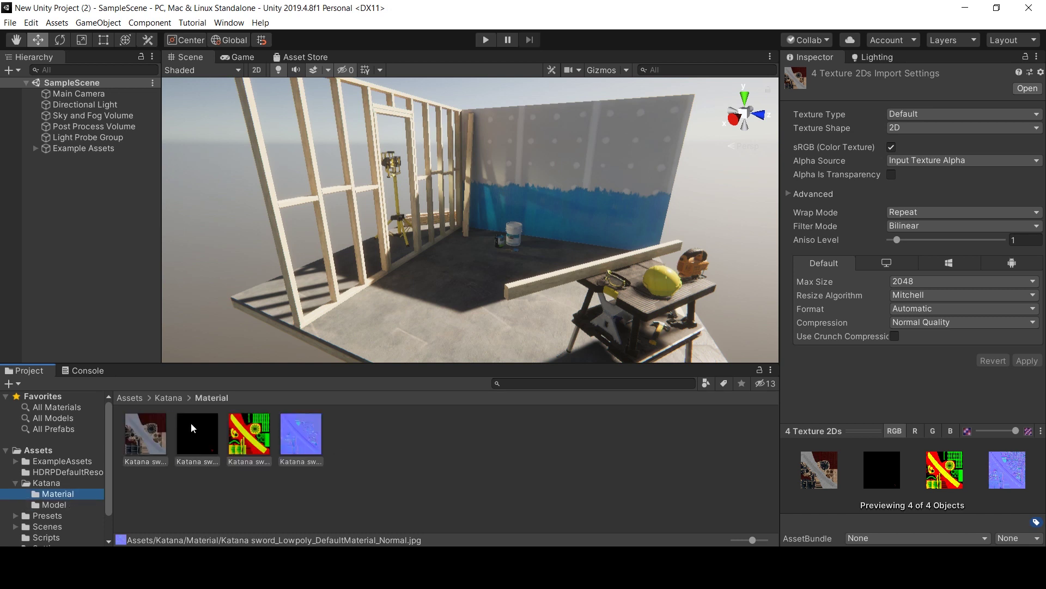
- Drag the katana sword model from the Model folder into the scene
{"action": "left_click", "coordinate": [136, 400]}
{"action": "left_click", "coordinate": [54, 505]}
{"action": "left_click_drag", "start_coordinate": [146, 433], "coordinate": [381, 212]}
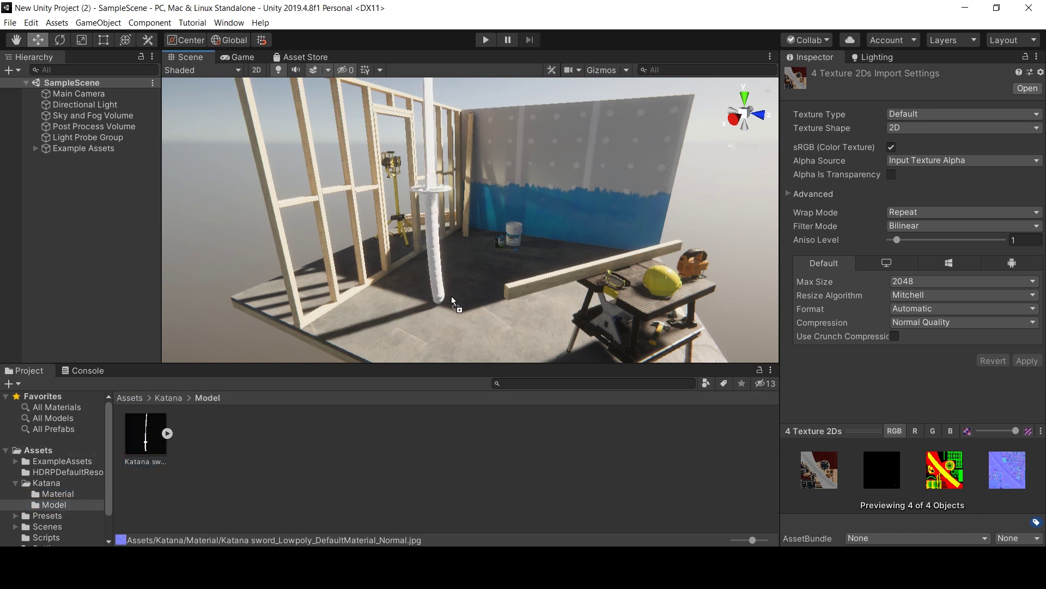
- Frame the katana and set its Transform scale to 0.25 on each axis
{"action": "key", "text": "f"}
{"action": "mouse_move", "coordinate": [483, 189]}
{"action": "left_mouse_down", "text": "alt"}
{"action": "mouse_move", "coordinate": [569, 183]}
{"action": "mouse_move", "coordinate": [577, 201]}
{"action": "left_mouse_up", "text": "alt"}
{"action": "scroll", "coordinate": [552, 271], "scroll_direction": "up", "scroll_amount": 3}
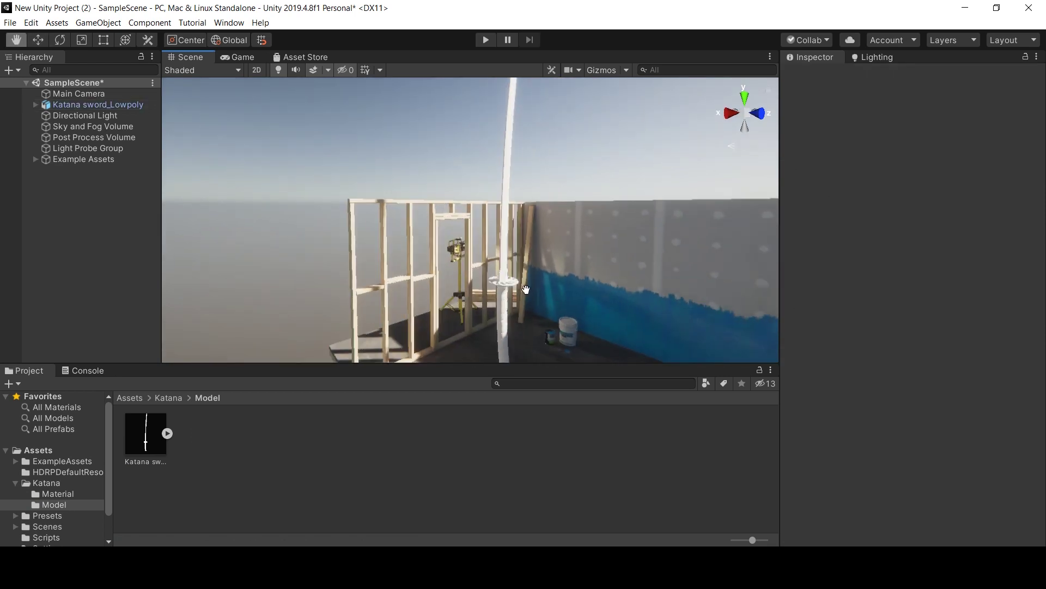
{"action": "type", "text": ".25"}
{"action": "key", "text": "Tab"}
{"action": "type", "text": ".25"}
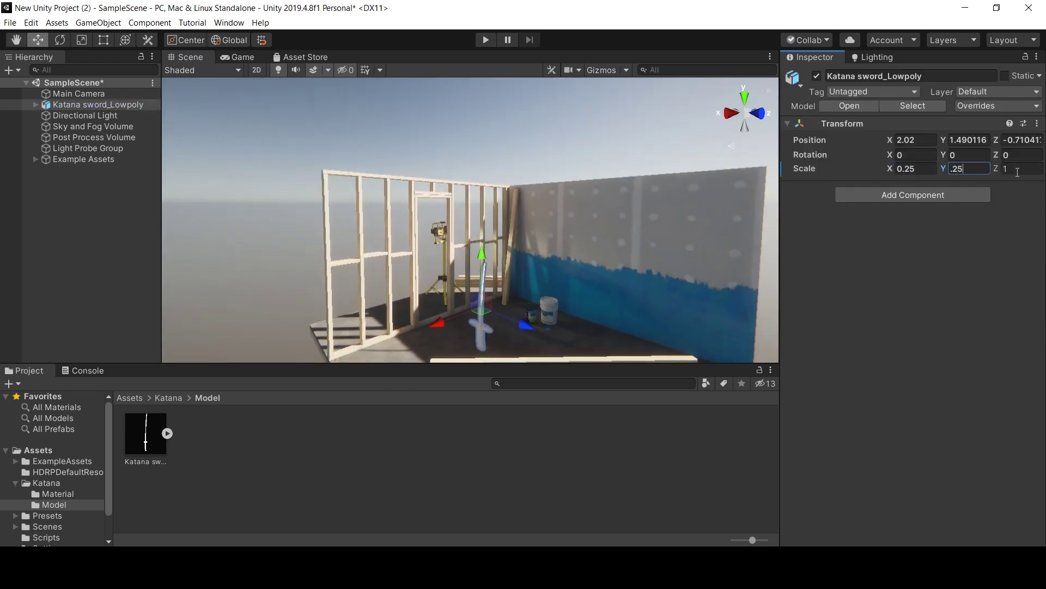
{"action": "scroll", "coordinate": [511, 278], "scroll_direction": "down", "scroll_amount": 2}
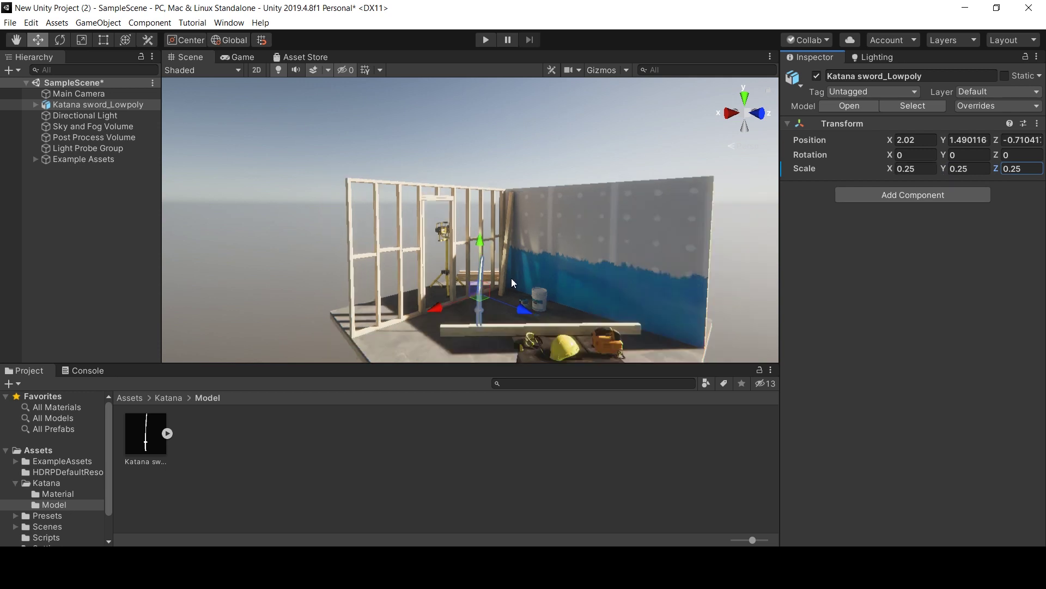
- Slide the katana along X to 3.234 beside the wall frame, then open the Material folder
{"action": "left_click", "coordinate": [318, 217]}
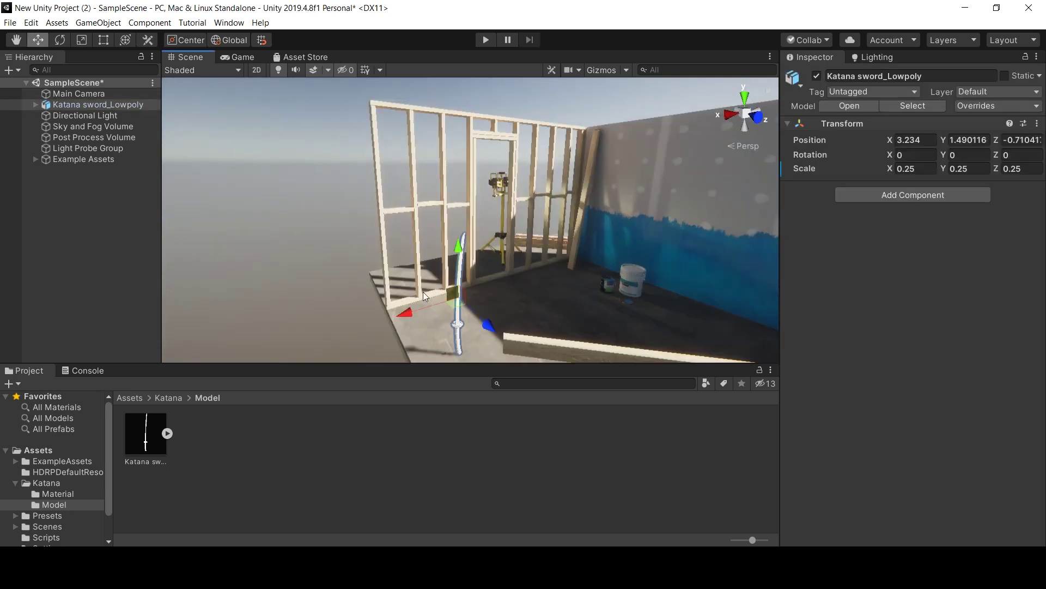
{"action": "left_click_drag", "start_coordinate": [378, 266], "coordinate": [303, 121], "text": "alt"}
{"action": "left_click", "coordinate": [314, 70]}
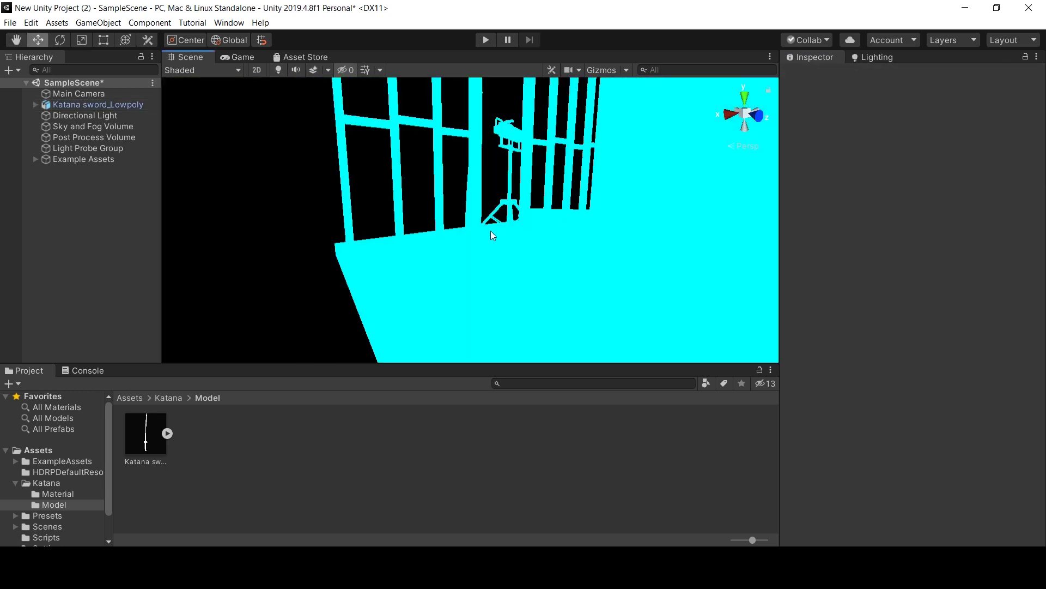
{"action": "left_click", "coordinate": [278, 71]}
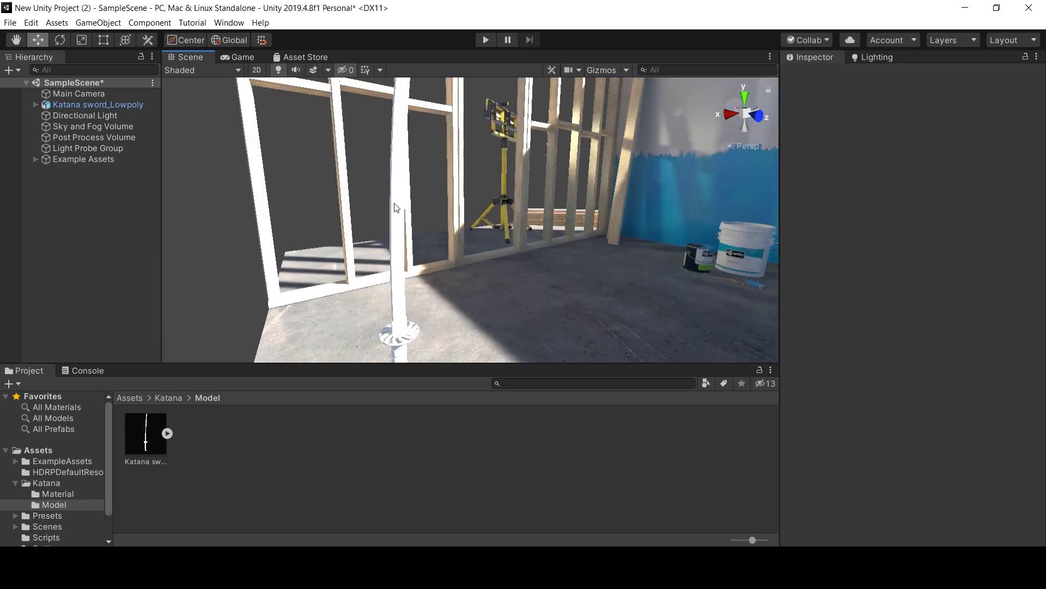
{"action": "left_click_drag", "start_coordinate": [400, 170], "coordinate": [388, 334], "text": "alt"}
{"action": "left_click", "coordinate": [168, 398]}
{"action": "double_click", "coordinate": [145, 436]}
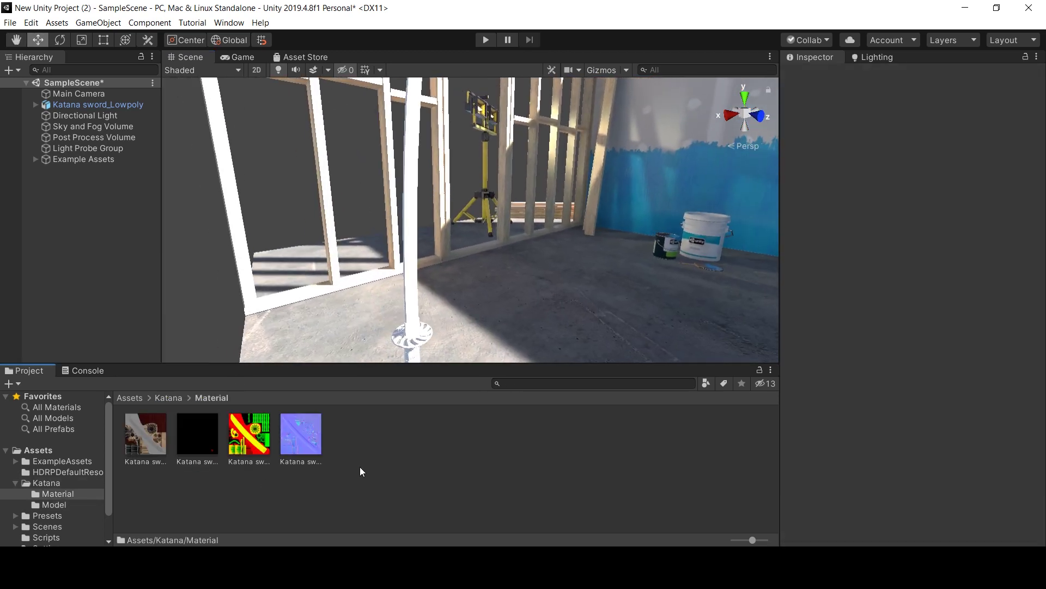
- Create a new material named Katana and apply it to the sword
{"action": "right_click", "coordinate": [361, 473]}
{"action": "mouse_move", "coordinate": [381, 176]}
{"action": "left_click", "coordinate": [582, 262]}
{"action": "type", "text": "Katana"}
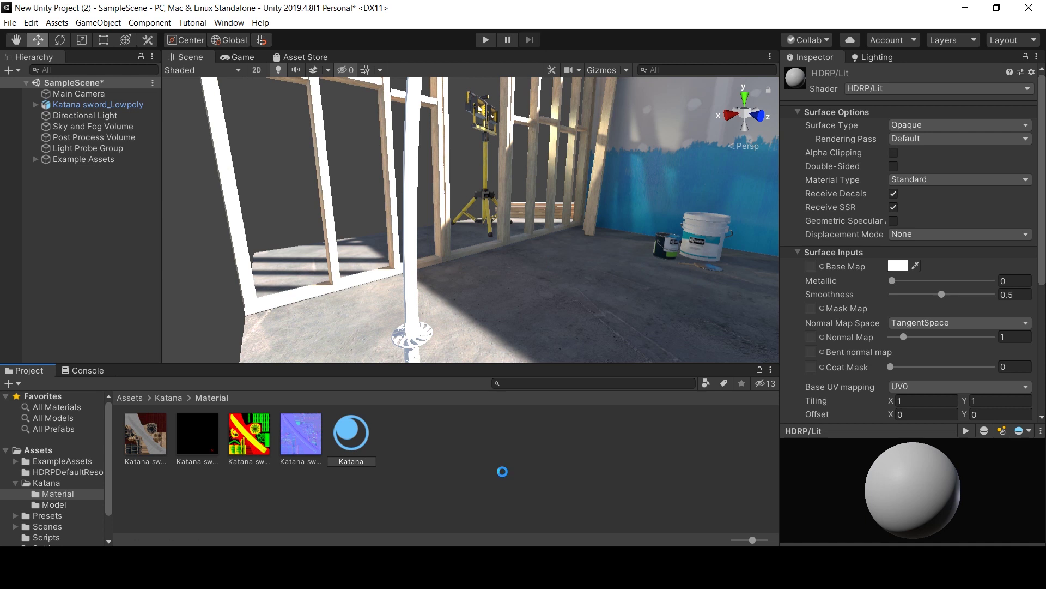
{"action": "key", "text": "Return"}
{"action": "left_click_drag", "start_coordinate": [351, 433], "coordinate": [465, 282]}
- Assign the colour texture as the Katana material's base map
{"action": "scroll", "coordinate": [411, 348], "scroll_direction": "up", "scroll_amount": 3}
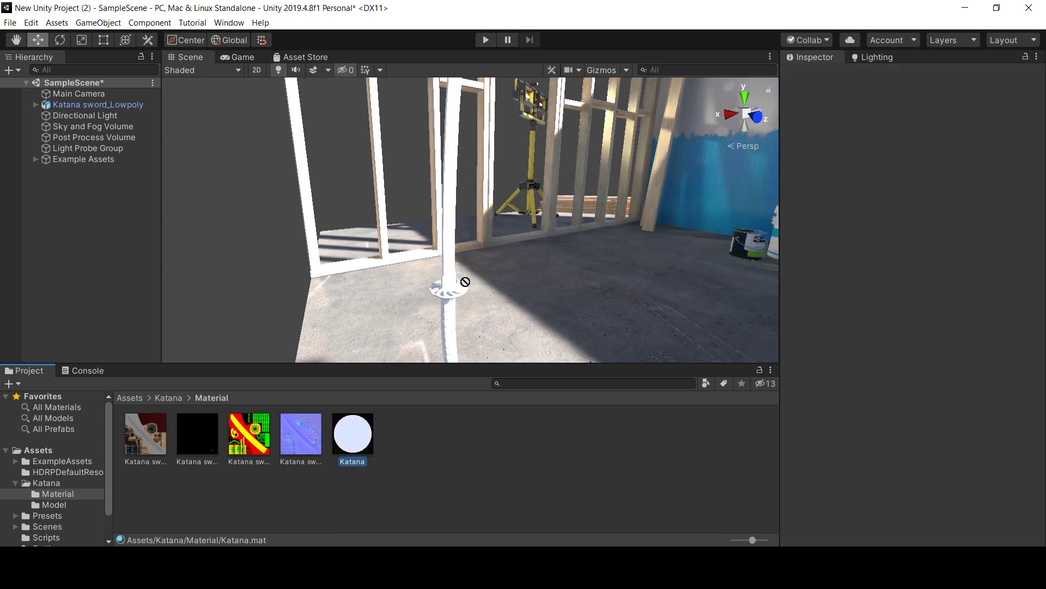
{"action": "left_click_drag", "start_coordinate": [353, 433], "coordinate": [830, 228]}
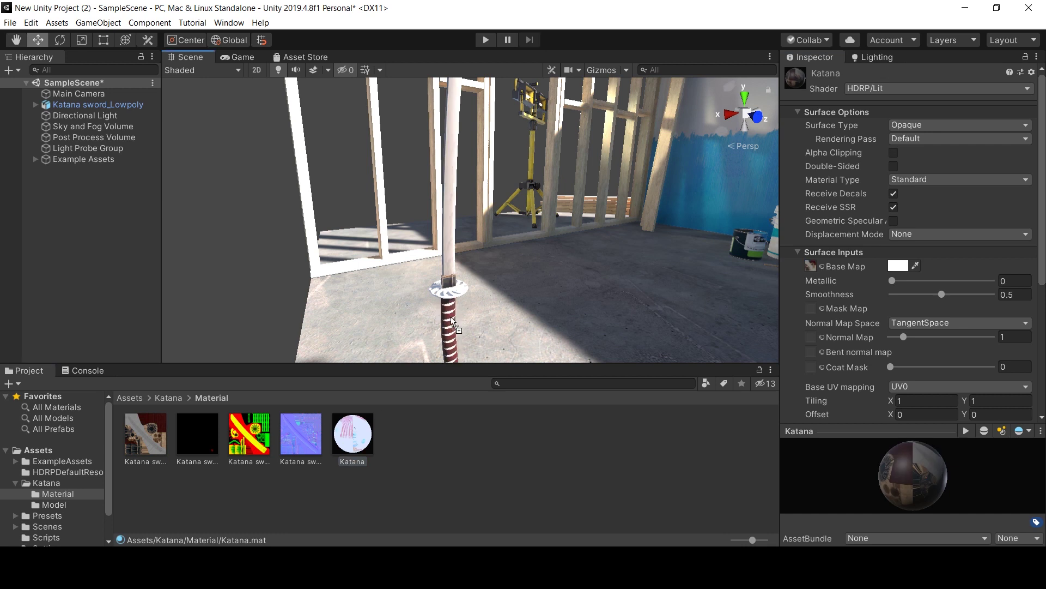
{"action": "scroll", "coordinate": [494, 265], "scroll_direction": "up", "scroll_amount": 5}
{"action": "scroll", "coordinate": [497, 271], "scroll_direction": "down", "scroll_amount": 3}
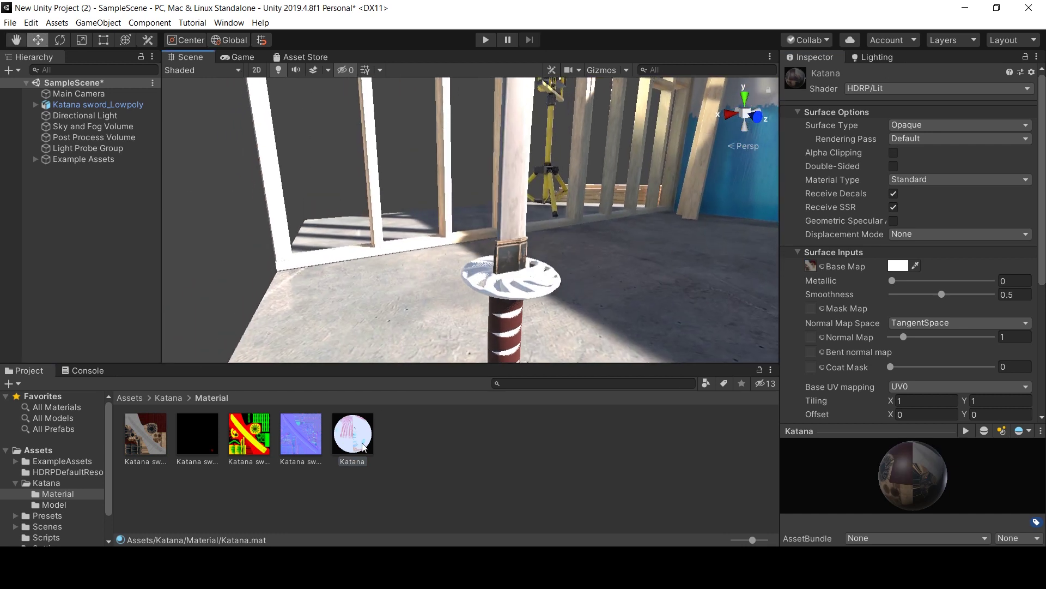
{"action": "scroll", "coordinate": [530, 255], "scroll_direction": "up", "scroll_amount": 2}
{"action": "middle_click_drag", "start_coordinate": [530, 255], "coordinate": [519, 355]}
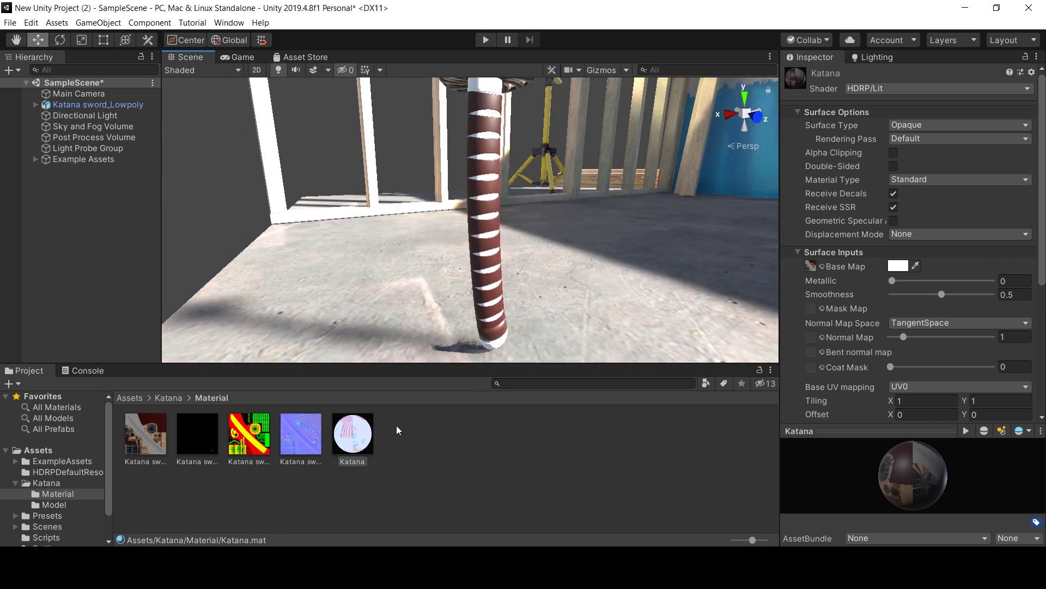
{"action": "middle_click_drag", "start_coordinate": [509, 210], "coordinate": [499, 294]}
{"action": "scroll", "coordinate": [481, 185], "scroll_direction": "down", "scroll_amount": 3}
{"action": "middle_click_drag", "start_coordinate": [480, 218], "coordinate": [451, 321]}
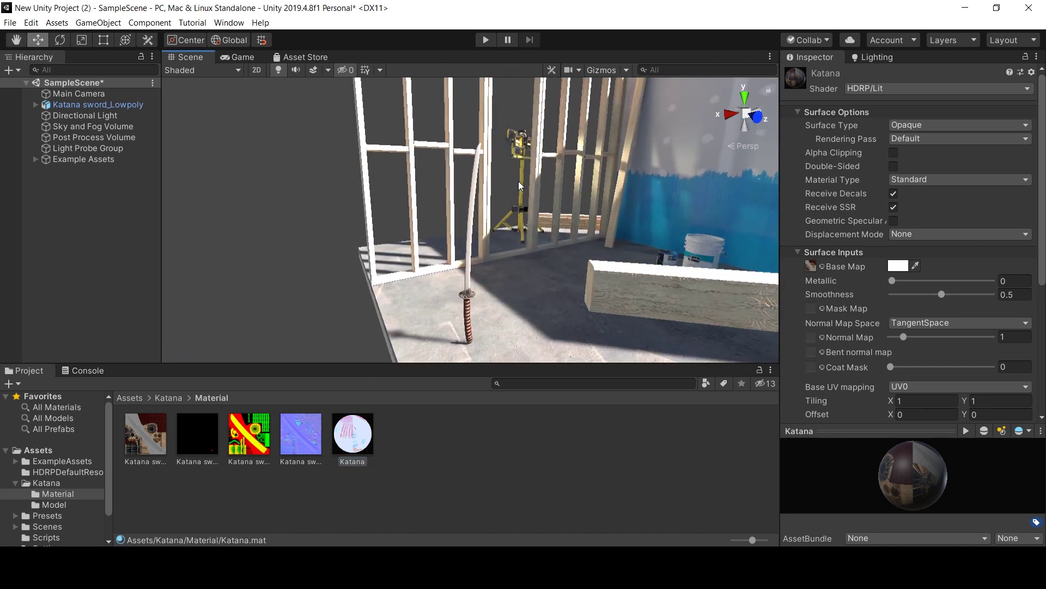
- Assign the normal texture, set as Normal map type, and the mask texture to Mask Map
{"action": "left_click_drag", "start_coordinate": [300, 433], "coordinate": [810, 336]}
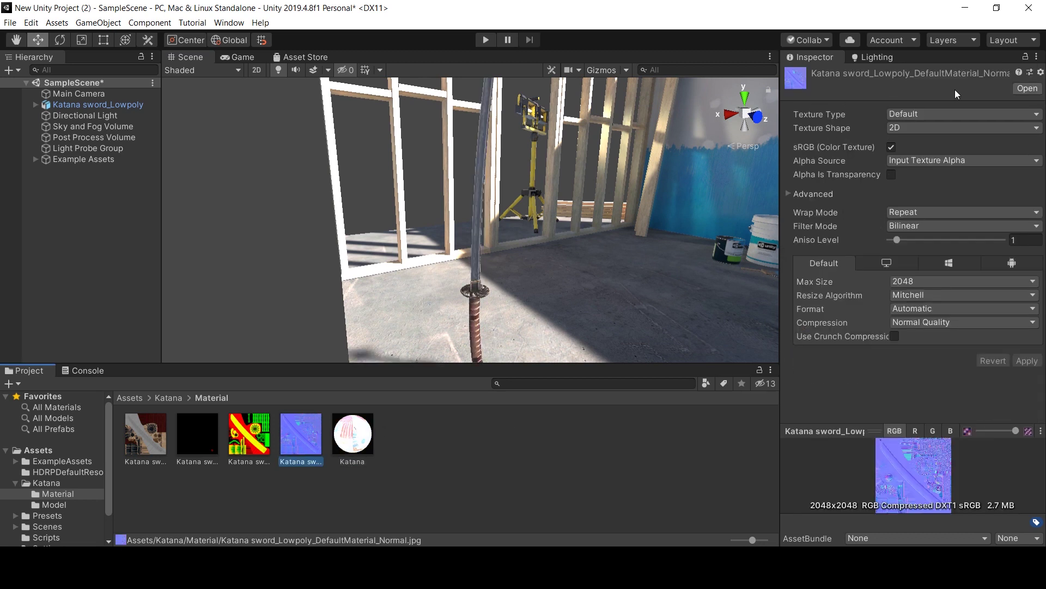
{"action": "left_click", "coordinate": [925, 115]}
{"action": "left_click", "coordinate": [923, 135]}
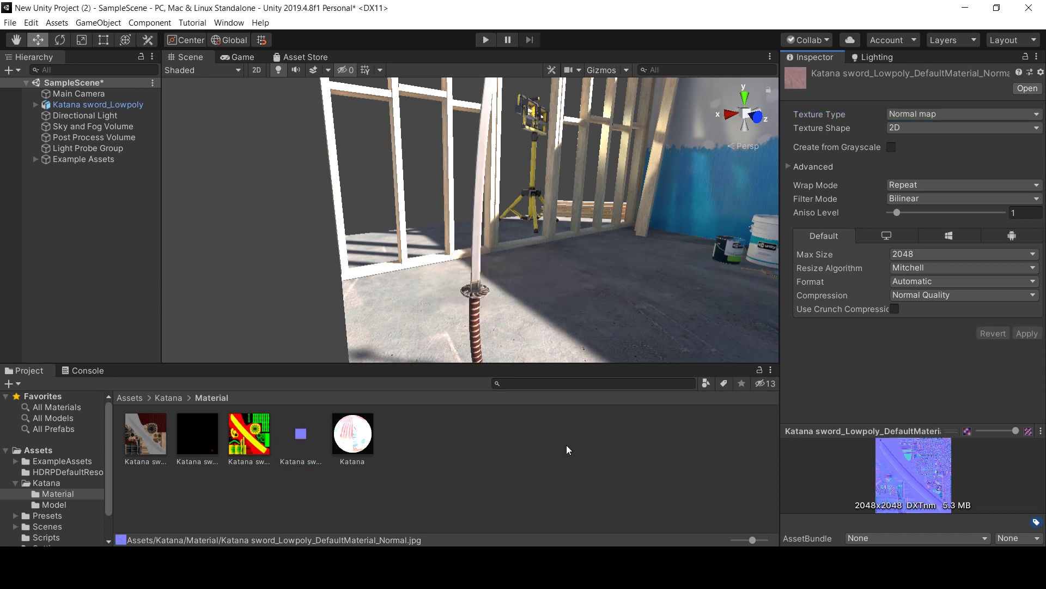
{"action": "left_click", "coordinate": [352, 433]}
{"action": "mouse_move", "coordinate": [260, 444]}
{"action": "left_mouse_down"}
{"action": "mouse_move", "coordinate": [688, 457]}
{"action": "mouse_move", "coordinate": [811, 228]}
{"action": "left_mouse_up"}
{"action": "scroll", "coordinate": [872, 327], "scroll_direction": "down", "scroll_amount": 3}
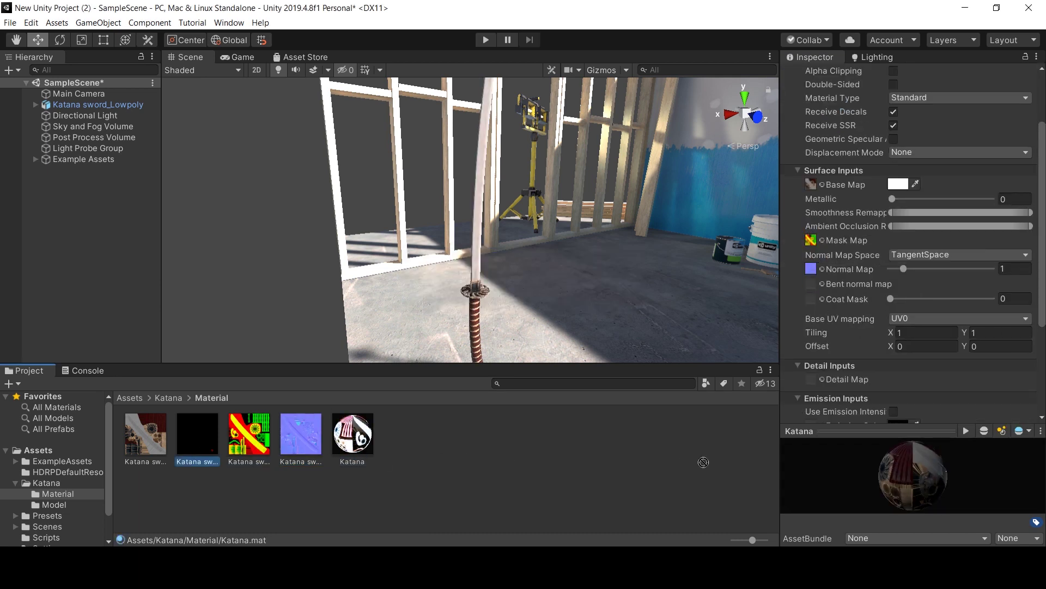
{"action": "scroll", "coordinate": [847, 380], "scroll_direction": "down", "scroll_amount": 4}
{"action": "left_click", "coordinate": [894, 289]}
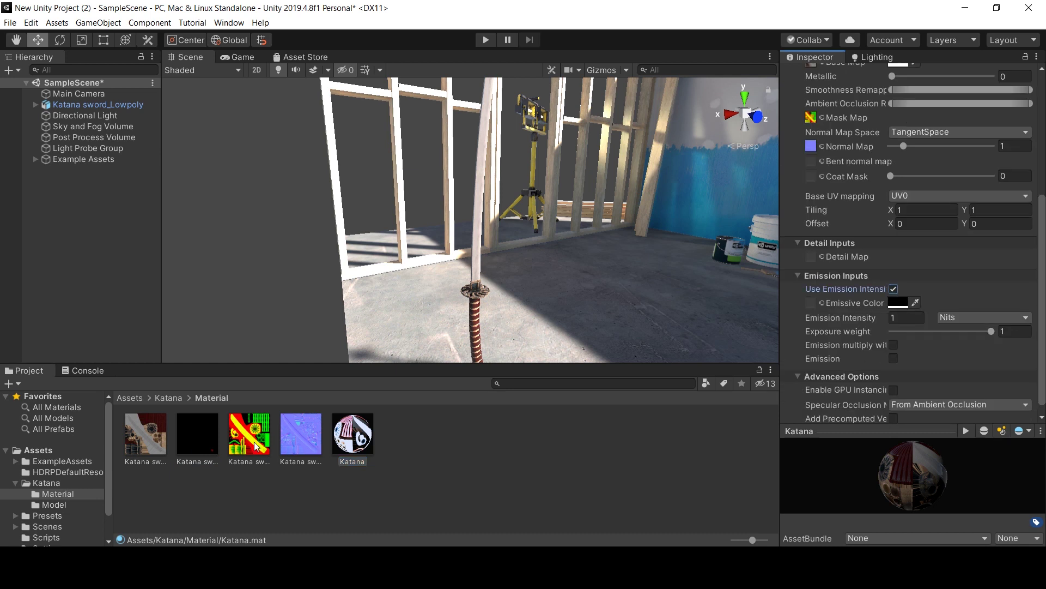
- Set the emission texture as Emissive Color and tint it pure red (FF0000)
{"action": "left_click_drag", "start_coordinate": [201, 443], "coordinate": [807, 307]}
{"action": "mouse_move", "coordinate": [597, 295]}
{"action": "left_mouse_down"}
{"action": "mouse_move", "coordinate": [600, 274]}
{"action": "mouse_move", "coordinate": [448, 184]}
{"action": "left_mouse_up"}
{"action": "left_click", "coordinate": [899, 303]}
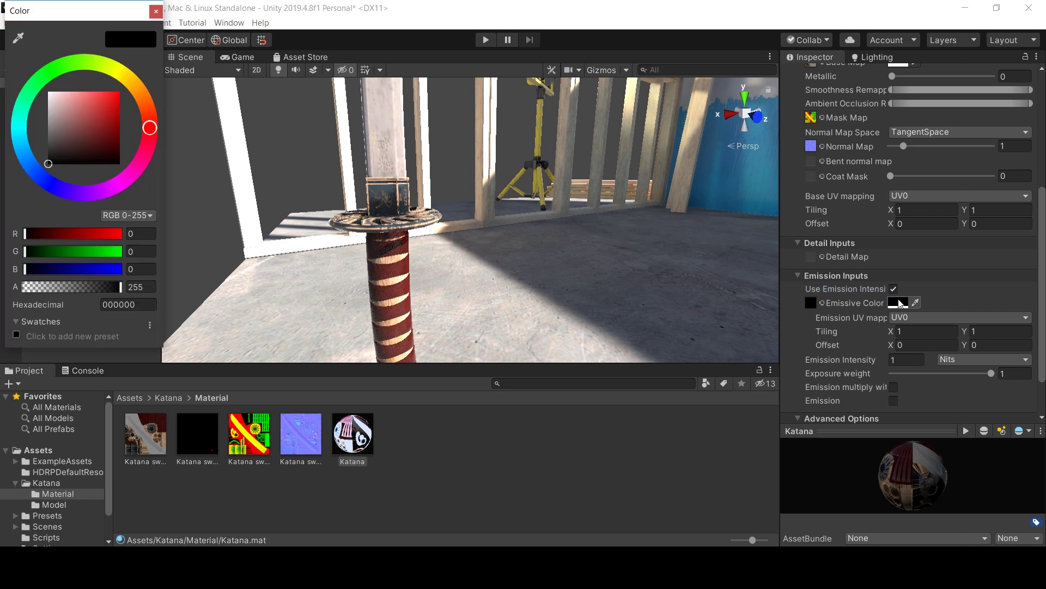
{"action": "left_click_drag", "start_coordinate": [60, 112], "coordinate": [217, 39]}
{"action": "left_click", "coordinate": [859, 289]}
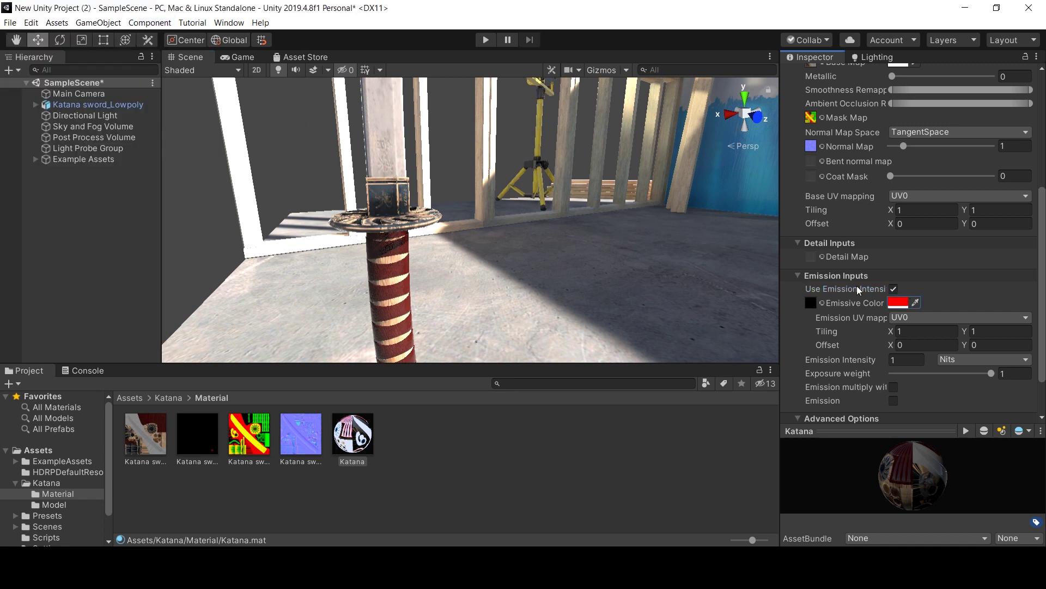
{"action": "left_click", "coordinate": [898, 303]}
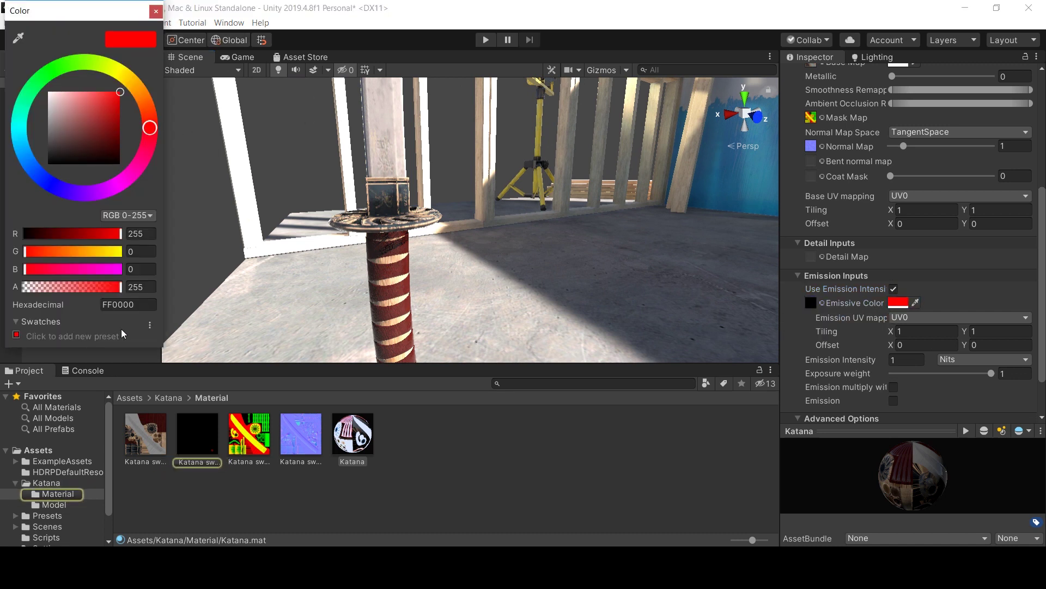
{"action": "left_click", "coordinate": [156, 11]}
{"action": "left_click", "coordinate": [890, 361]}
{"action": "type", "text": "4"}
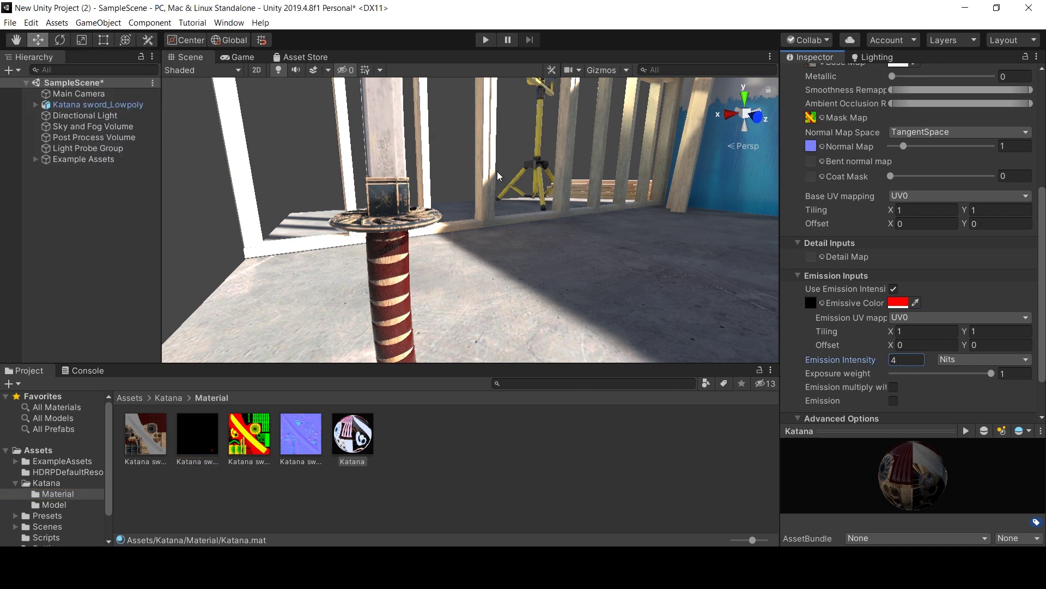
- Raise emission intensity to 100000 nits and stretch Smoothness Remapping to its maximum
{"action": "left_click", "coordinate": [313, 70]}
{"action": "type", "text": "10000"}
{"action": "mouse_move", "coordinate": [556, 196]}
{"action": "middle_mouse_down"}
{"action": "mouse_move", "coordinate": [533, 194]}
{"action": "mouse_move", "coordinate": [529, 220]}
{"action": "middle_mouse_up"}
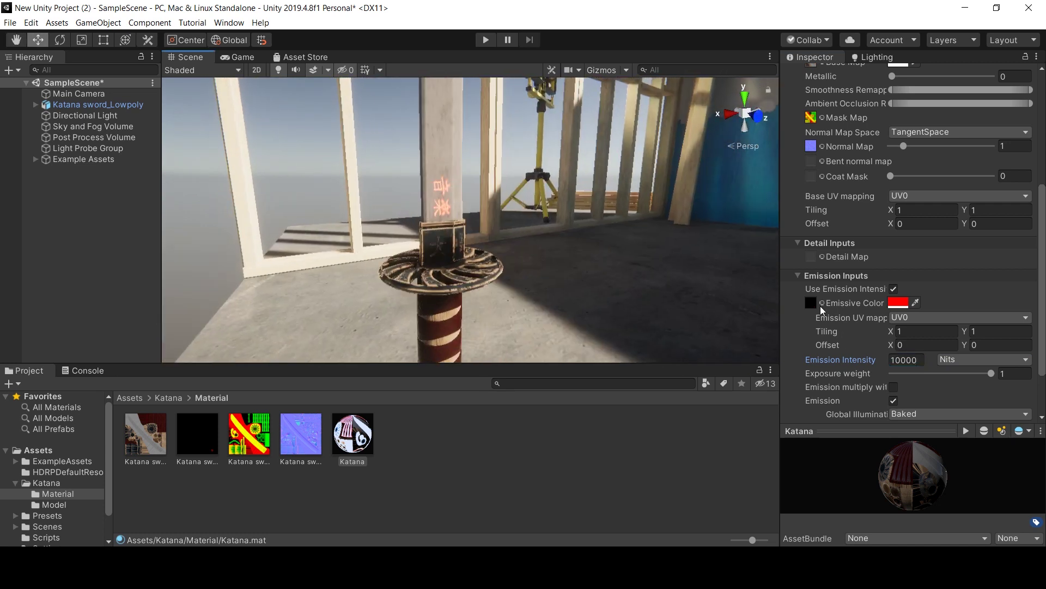
{"action": "key", "text": "Delete"}
{"action": "middle_click_drag", "start_coordinate": [536, 213], "coordinate": [496, 197]}
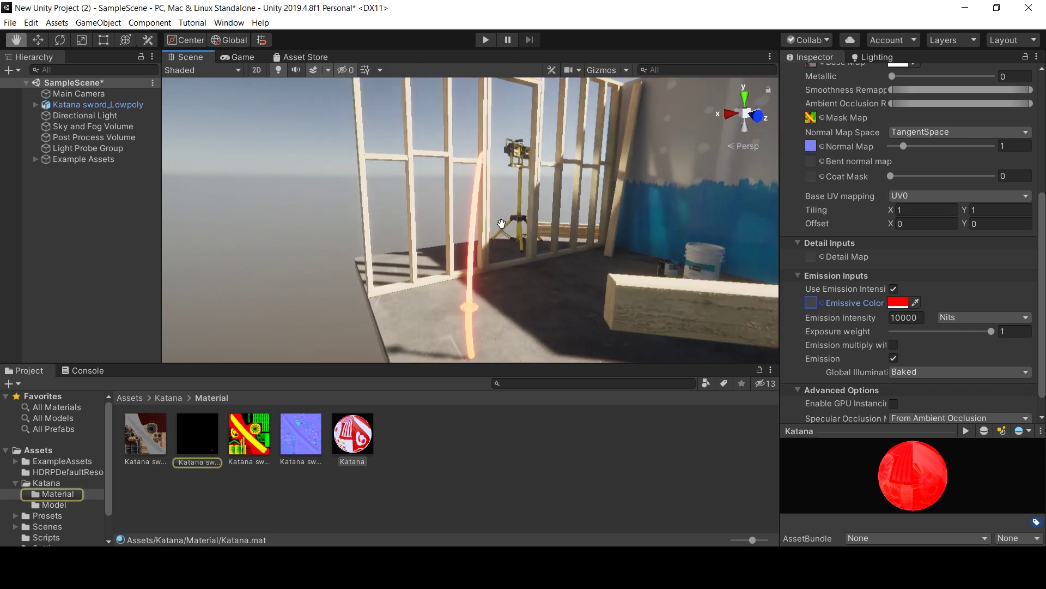
{"action": "key", "text": "ctrl+z"}
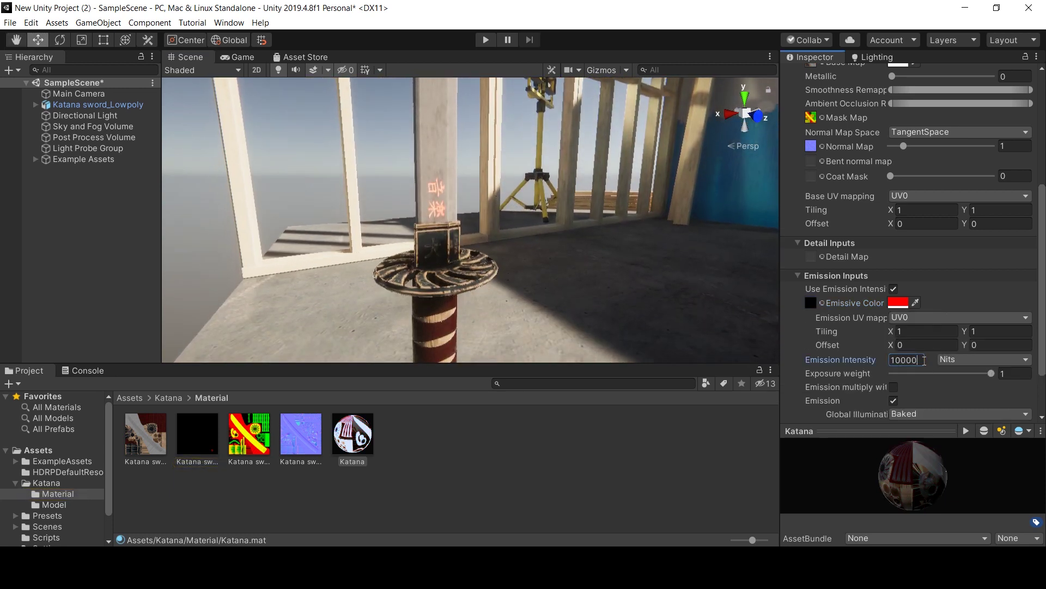
{"action": "mouse_move", "coordinate": [554, 227]}
{"action": "middle_mouse_down"}
{"action": "mouse_move", "coordinate": [530, 238]}
{"action": "mouse_move", "coordinate": [523, 199]}
{"action": "middle_mouse_up"}
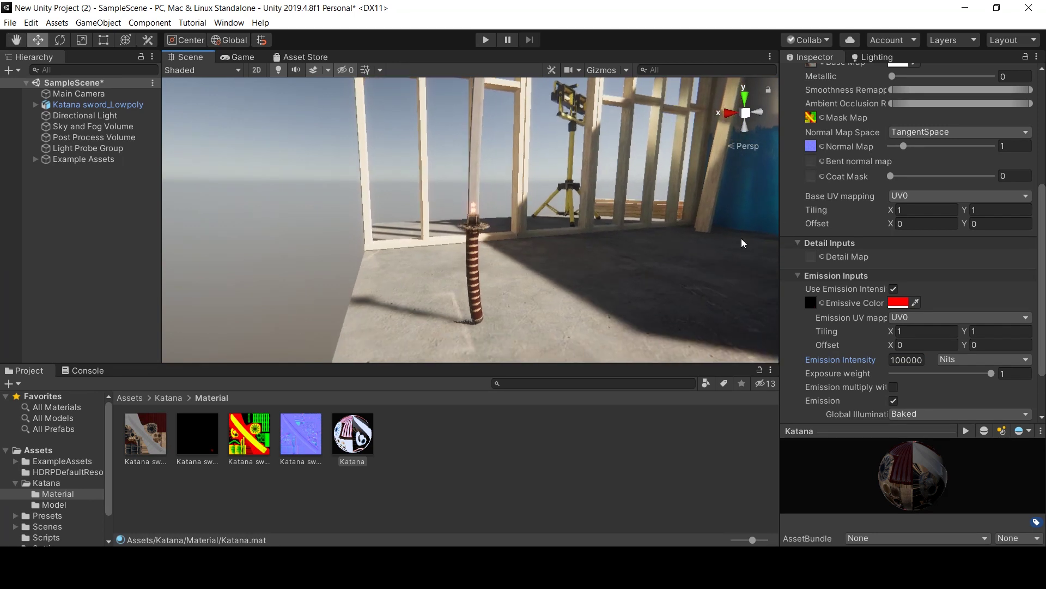
{"action": "scroll", "coordinate": [884, 175], "scroll_direction": "up", "scroll_amount": 5}
{"action": "left_click_drag", "start_coordinate": [951, 213], "coordinate": [1030, 213]}
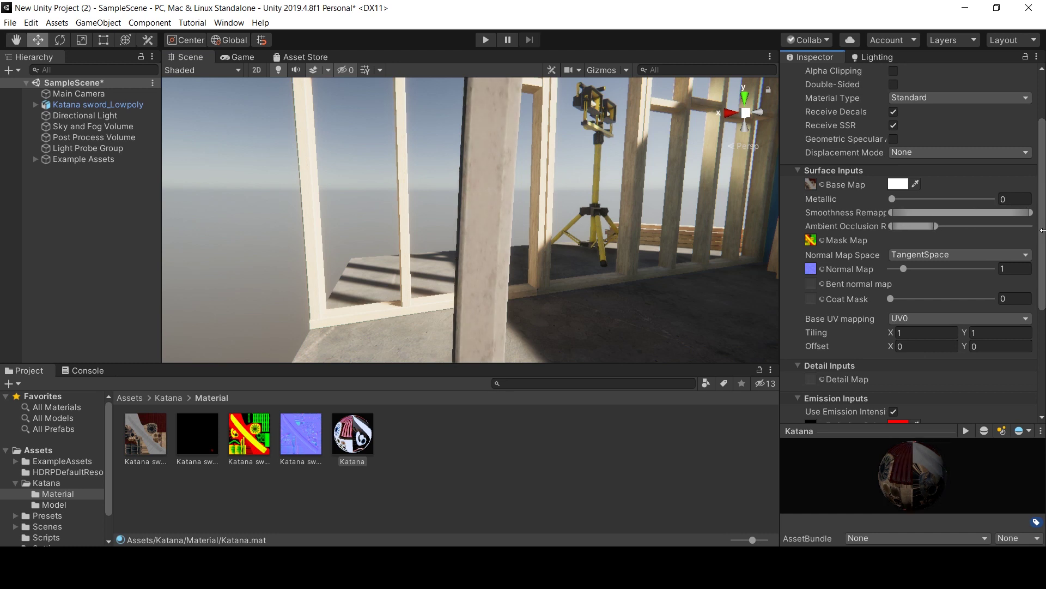
- Push the Metallic slider to 1, then settle it at 0.754
{"action": "left_click_drag", "start_coordinate": [890, 200], "coordinate": [992, 199]}
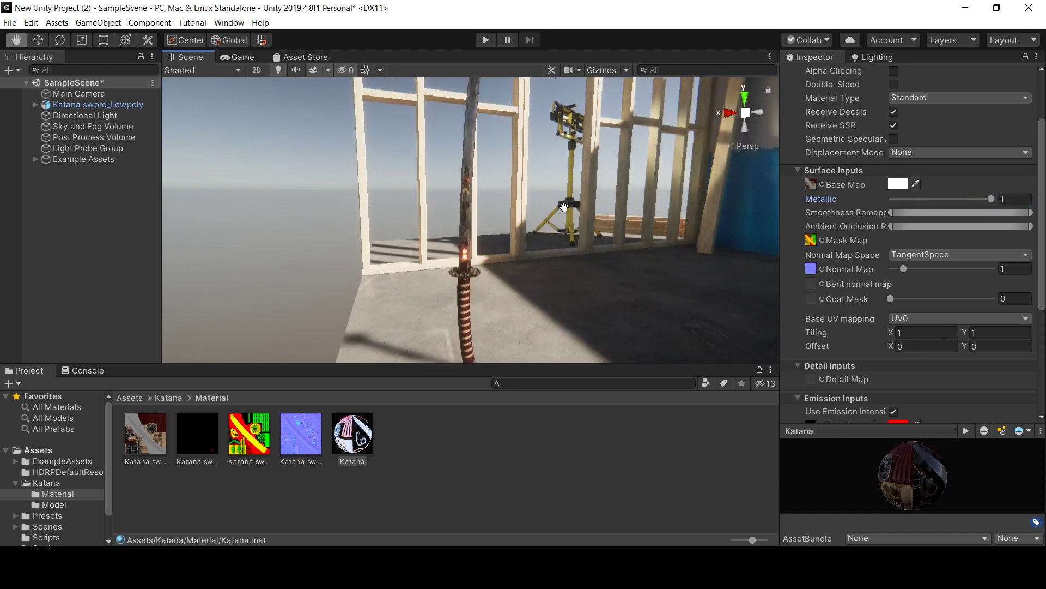
{"action": "middle_click_drag", "start_coordinate": [570, 203], "coordinate": [534, 238]}
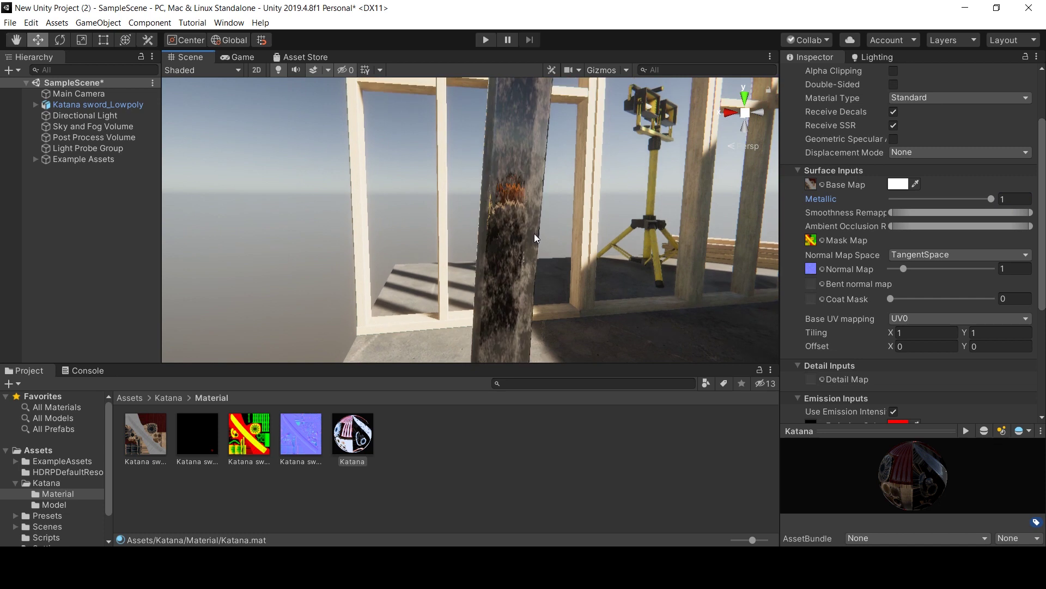
{"action": "left_click_drag", "start_coordinate": [990, 200], "coordinate": [967, 204]}
{"action": "scroll", "coordinate": [544, 195], "scroll_direction": "down", "scroll_amount": 5}
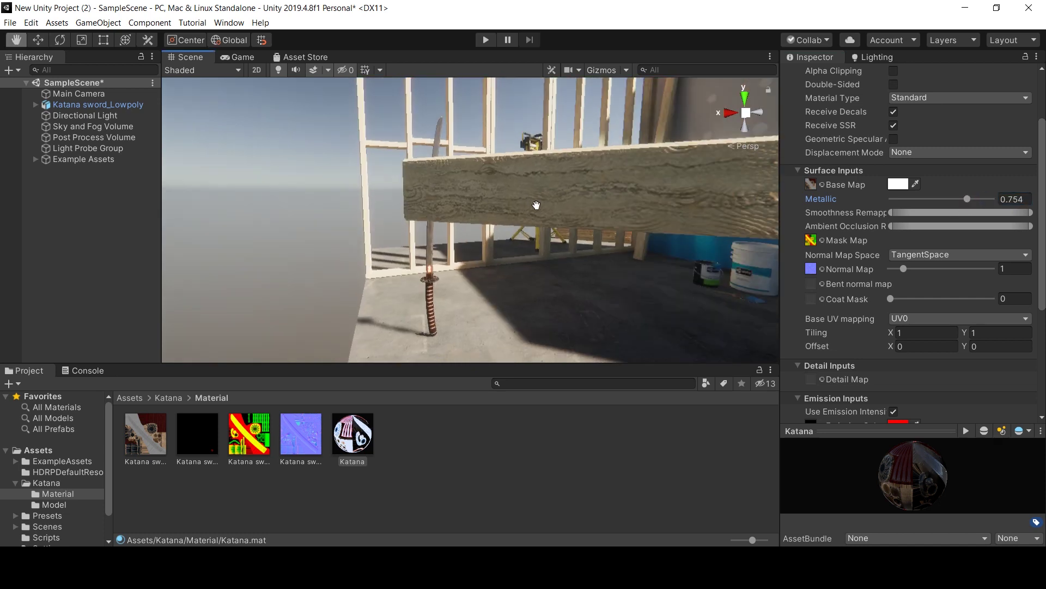
{"action": "scroll", "coordinate": [468, 235], "scroll_direction": "up", "scroll_amount": 3}
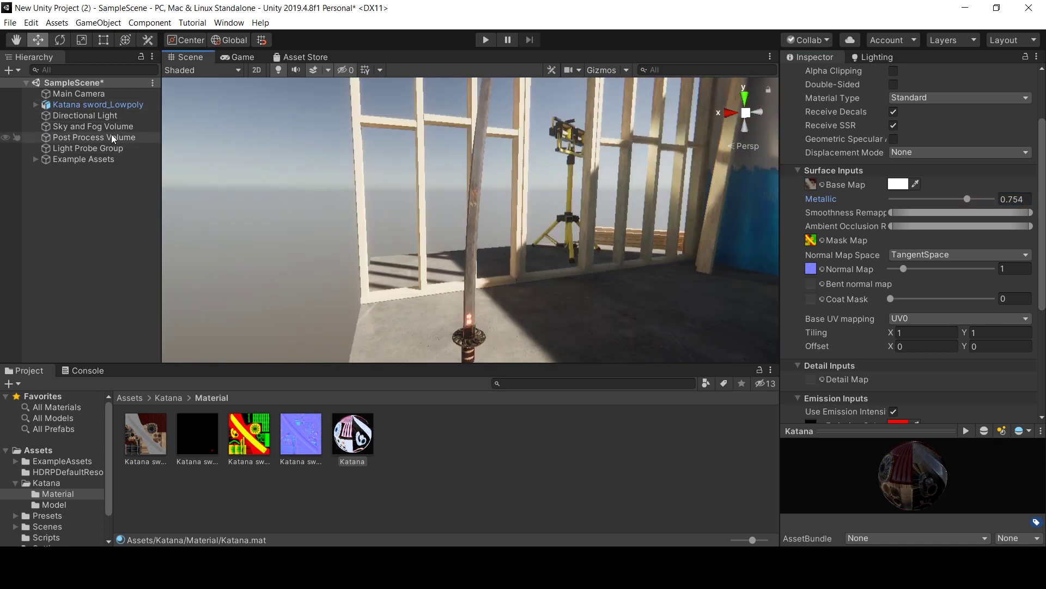
- Add a Bloom override to the Post Process Volume with all settings enabled
{"action": "left_click", "coordinate": [114, 138]}
{"action": "left_click", "coordinate": [914, 323]}
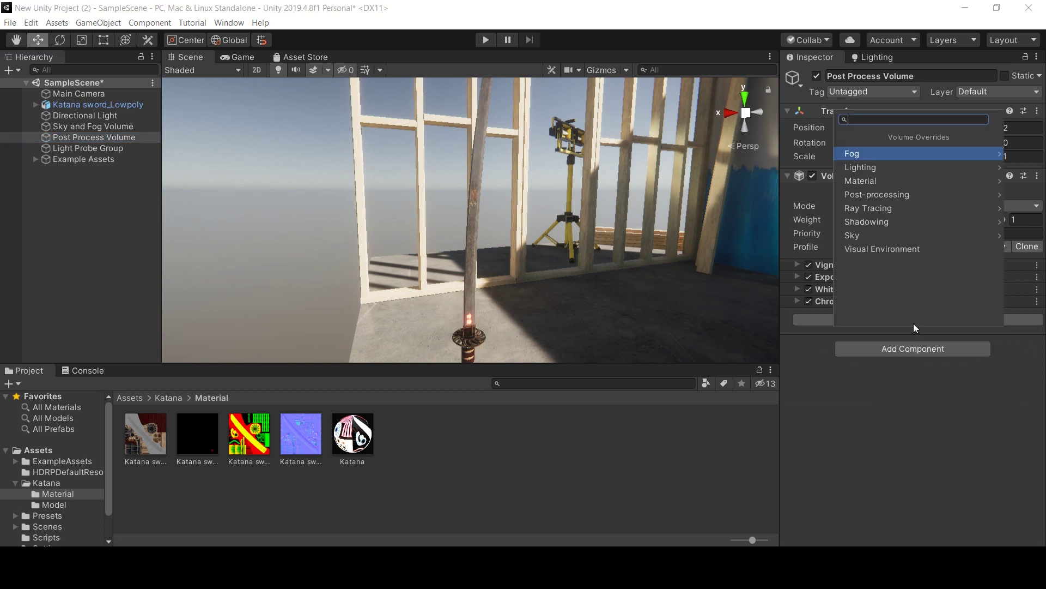
{"action": "left_click", "coordinate": [888, 195]}
{"action": "key", "text": "Return"}
{"action": "left_click", "coordinate": [797, 325]}
- Set Bloom threshold 1.13, intensity 0.607 and scatter 0.597, checking the katana's glow
{"action": "left_click_drag", "start_coordinate": [893, 365], "coordinate": [936, 379]}
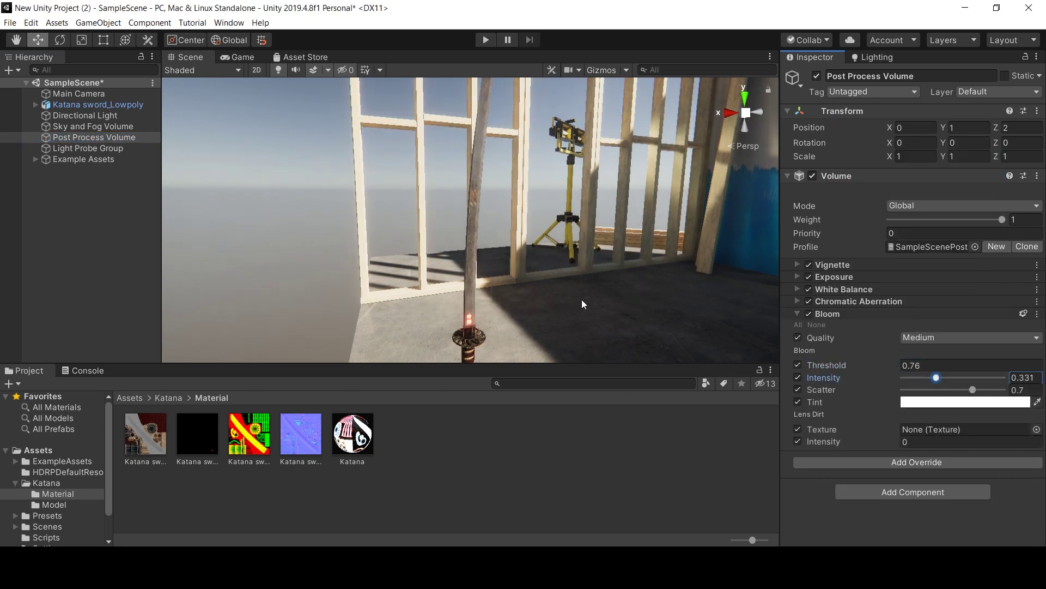
{"action": "right_click_drag", "start_coordinate": [600, 245], "coordinate": [731, 312]}
{"action": "left_click_drag", "start_coordinate": [951, 379], "coordinate": [976, 380]}
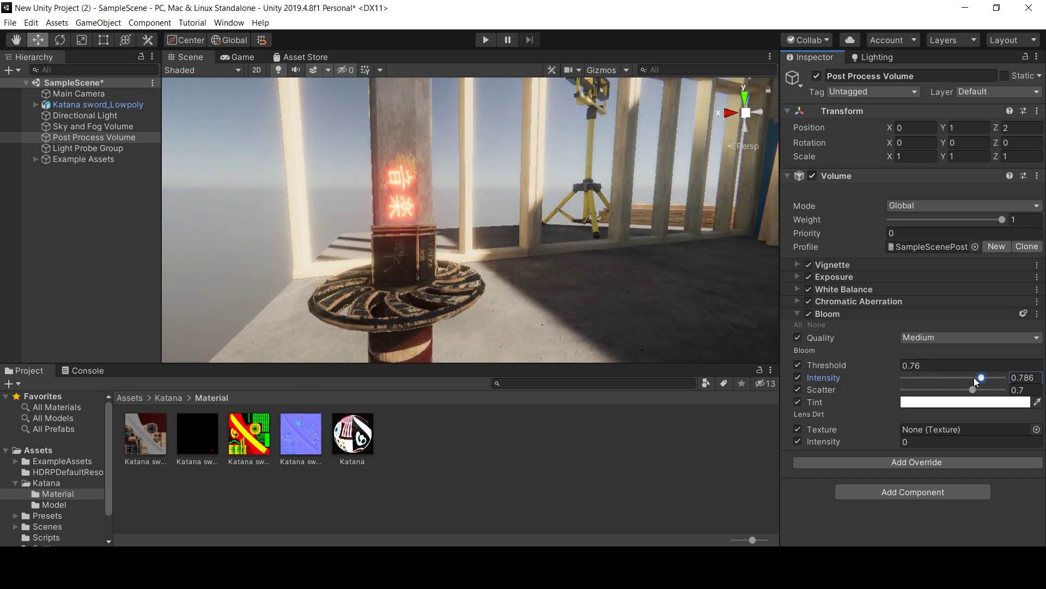
{"action": "left_click_drag", "start_coordinate": [878, 365], "coordinate": [896, 365]}
{"action": "right_click_drag", "start_coordinate": [679, 239], "coordinate": [649, 218]}
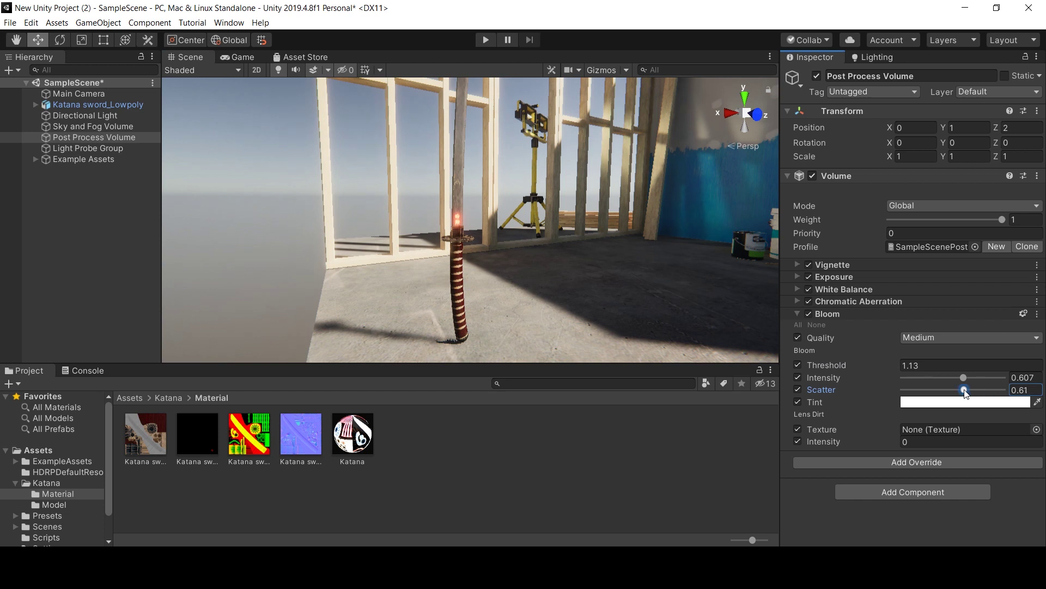
{"action": "right_click_drag", "start_coordinate": [525, 263], "coordinate": [631, 244]}
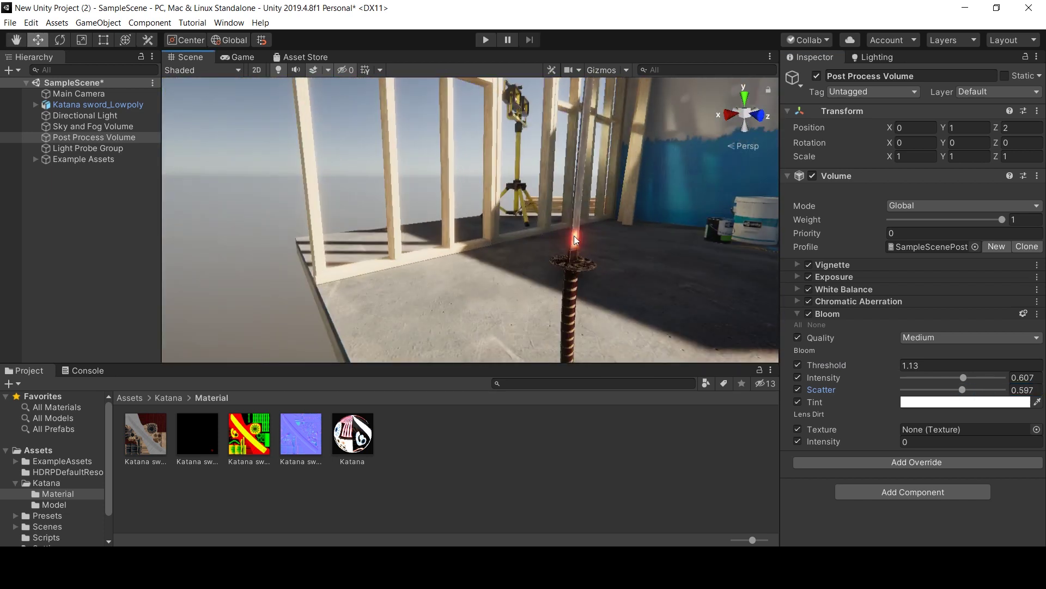
{"action": "right_click_drag", "start_coordinate": [631, 244], "coordinate": [145, 140]}
{"action": "left_click", "coordinate": [145, 115]}
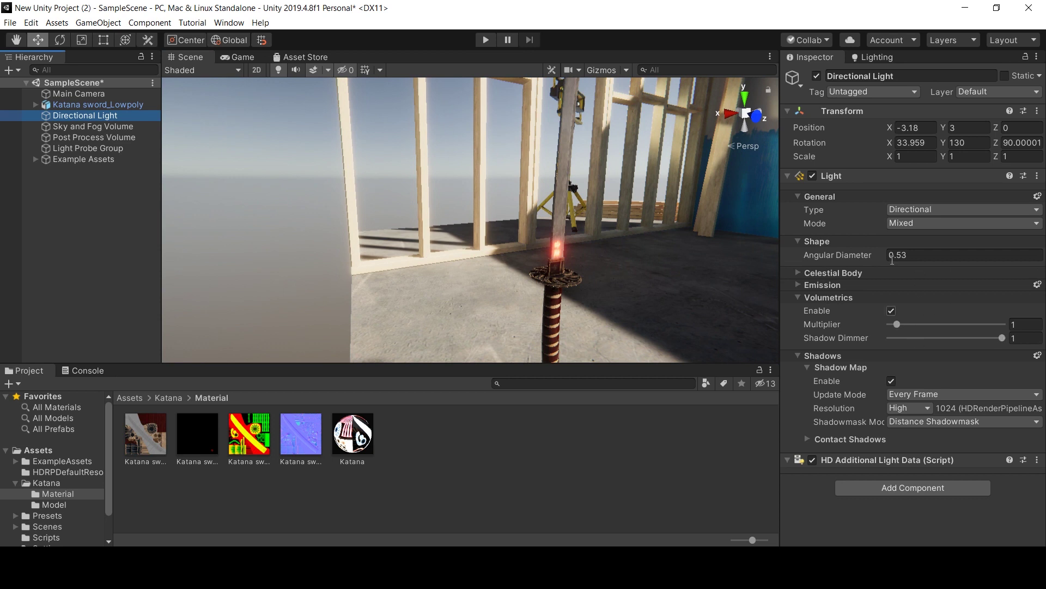
- Toggle the Directional Light off and on, then delete it from the scene
{"action": "left_click", "coordinate": [800, 272]}
{"action": "left_click", "coordinate": [800, 273]}
{"action": "left_click", "coordinate": [816, 76]}
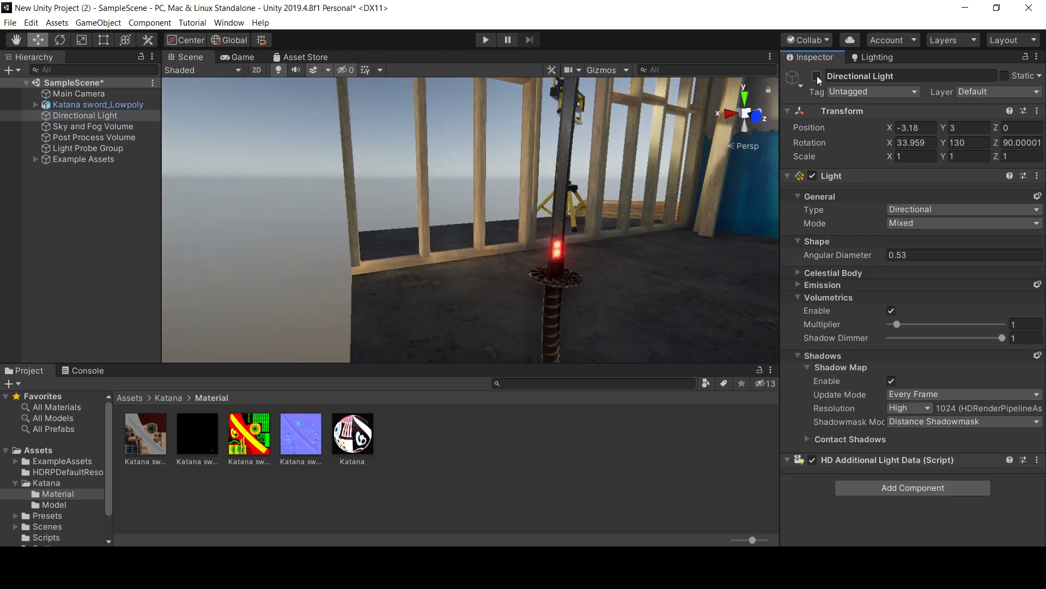
{"action": "mouse_move", "coordinate": [610, 185]}
{"action": "middle_mouse_down"}
{"action": "mouse_move", "coordinate": [644, 173]}
{"action": "mouse_move", "coordinate": [600, 173]}
{"action": "middle_mouse_up"}
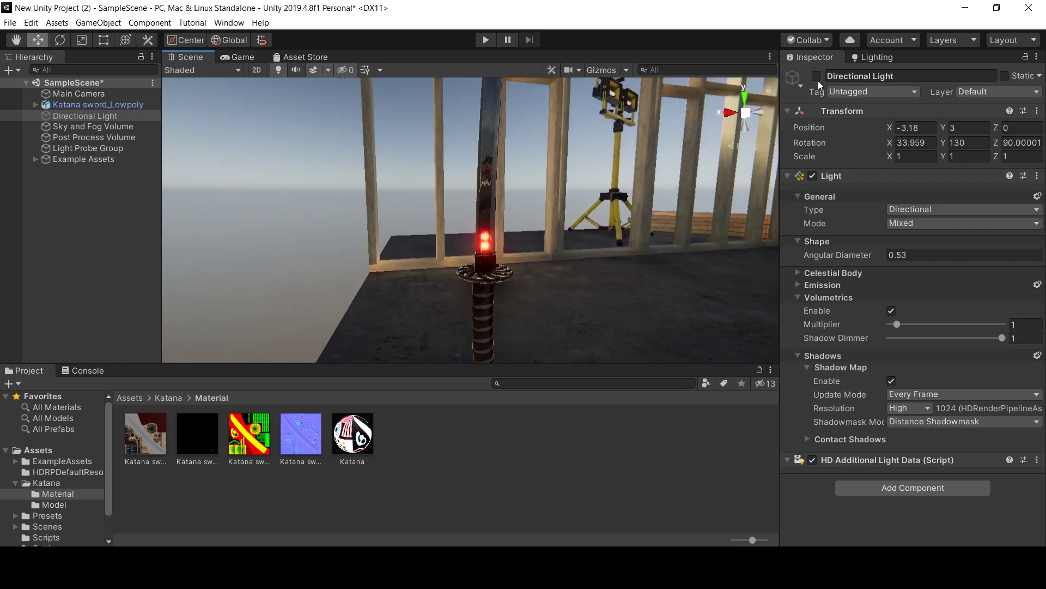
{"action": "left_click", "coordinate": [817, 75]}
{"action": "left_click", "coordinate": [483, 159]}
{"action": "scroll", "coordinate": [512, 155], "scroll_direction": "down", "scroll_amount": 3}
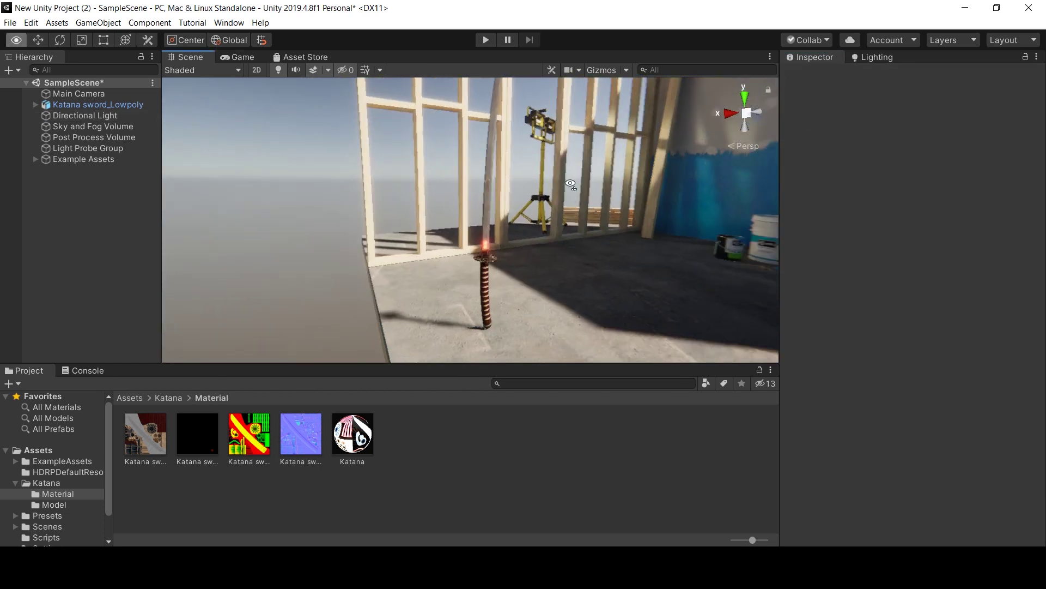
{"action": "key", "text": "Delete"}
{"action": "right_click", "coordinate": [107, 230]}
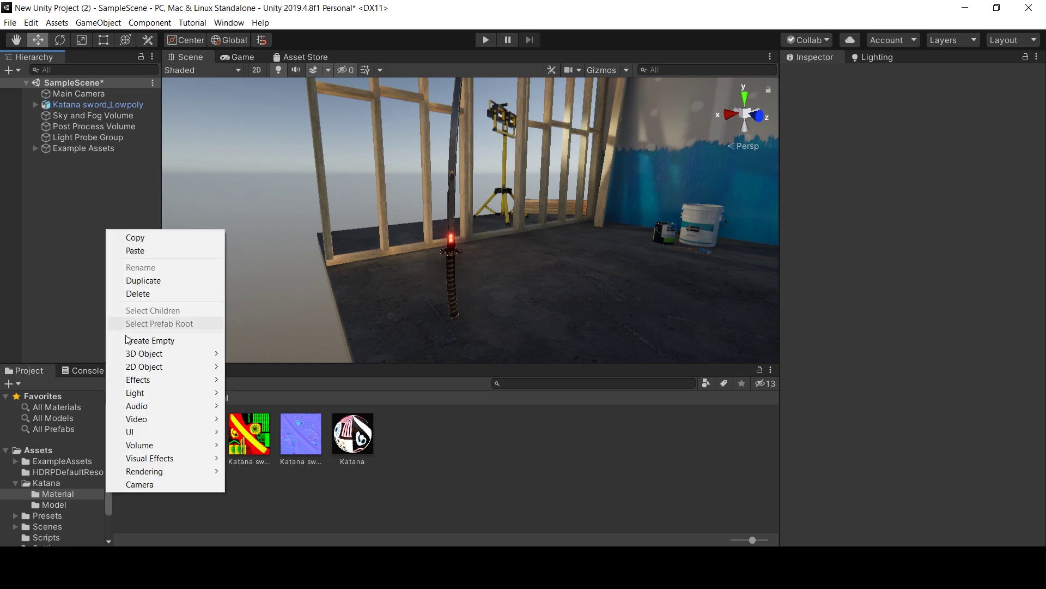
- Add a point light and move it next to the katana
{"action": "mouse_move", "coordinate": [179, 392]}
{"action": "left_click", "coordinate": [292, 411]}
{"action": "mouse_move", "coordinate": [455, 276]}
{"action": "left_mouse_down"}
{"action": "mouse_move", "coordinate": [419, 250]}
{"action": "mouse_move", "coordinate": [513, 195]}
{"action": "left_mouse_up"}
- Duplicate it as Point Light (1) with shadows on and 8000 lumen intensity
{"action": "key", "text": "ctrl+d"}
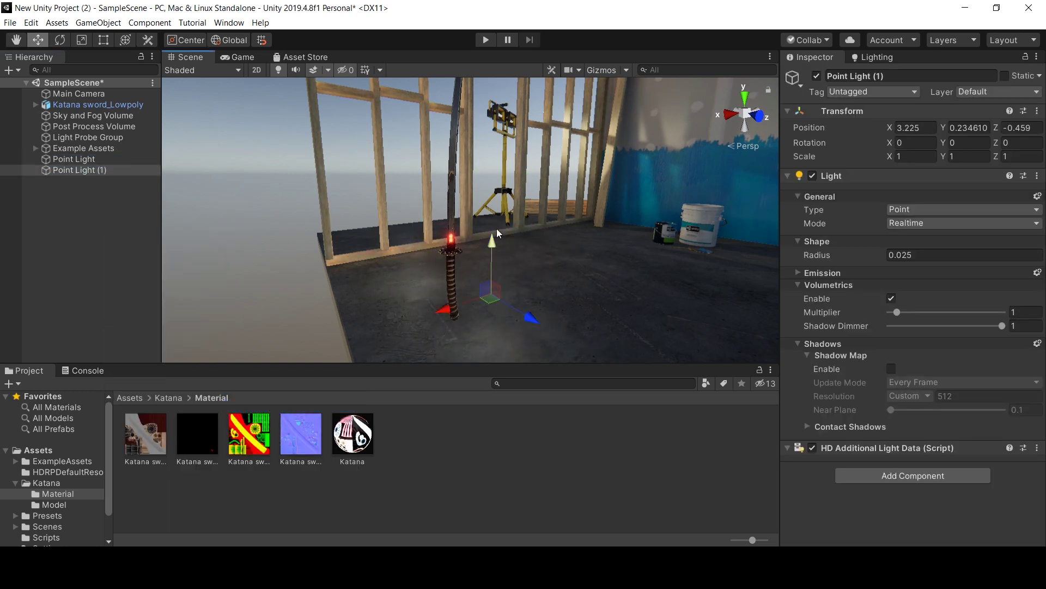
{"action": "left_click", "coordinate": [631, 75]}
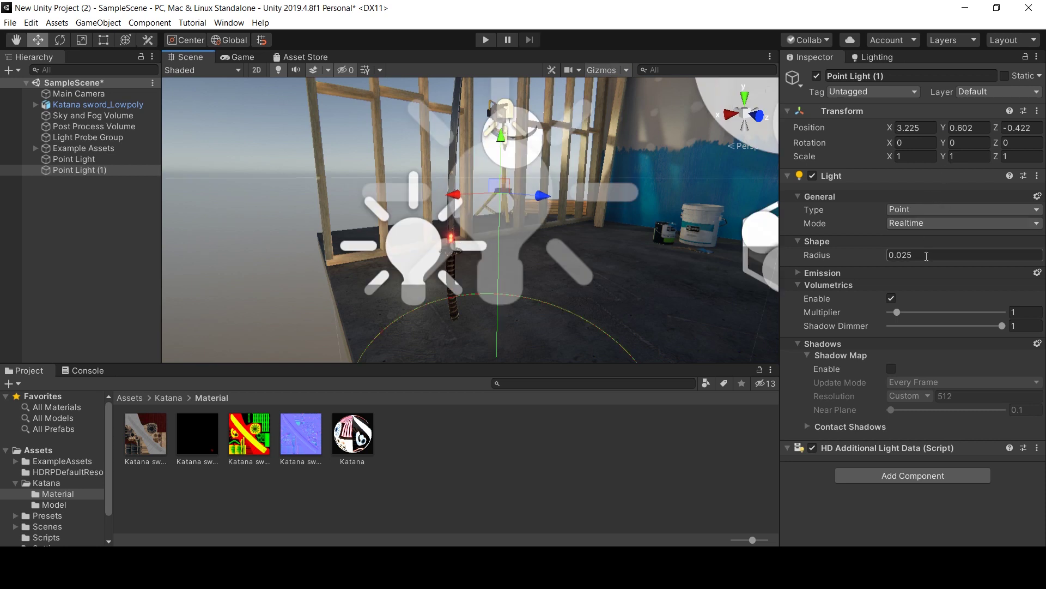
{"action": "left_click", "coordinate": [891, 368]}
{"action": "left_click_drag", "start_coordinate": [627, 261], "coordinate": [740, 255], "text": "alt"}
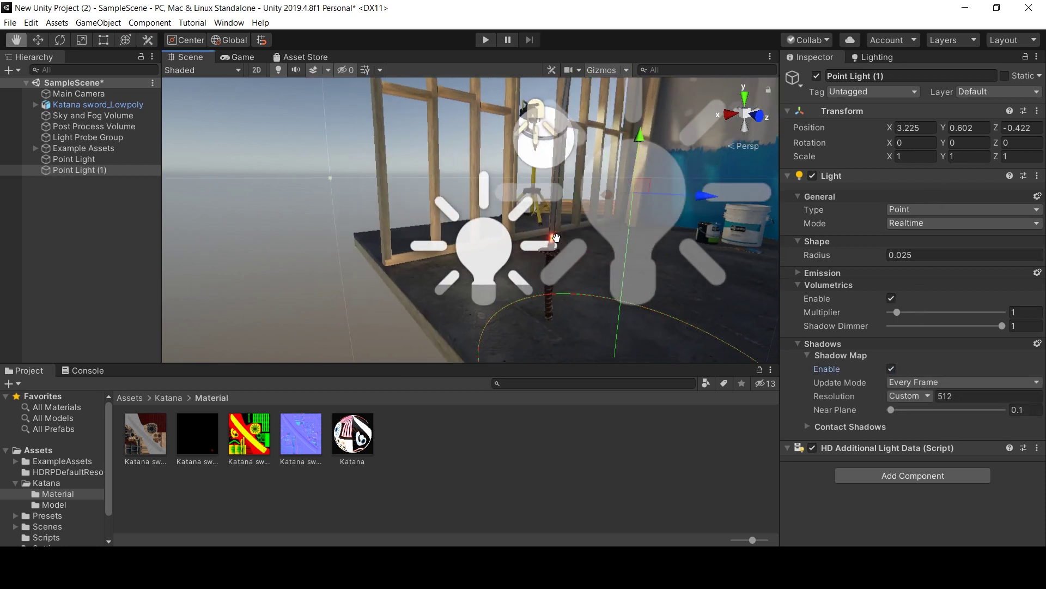
{"action": "left_click", "coordinate": [822, 273]}
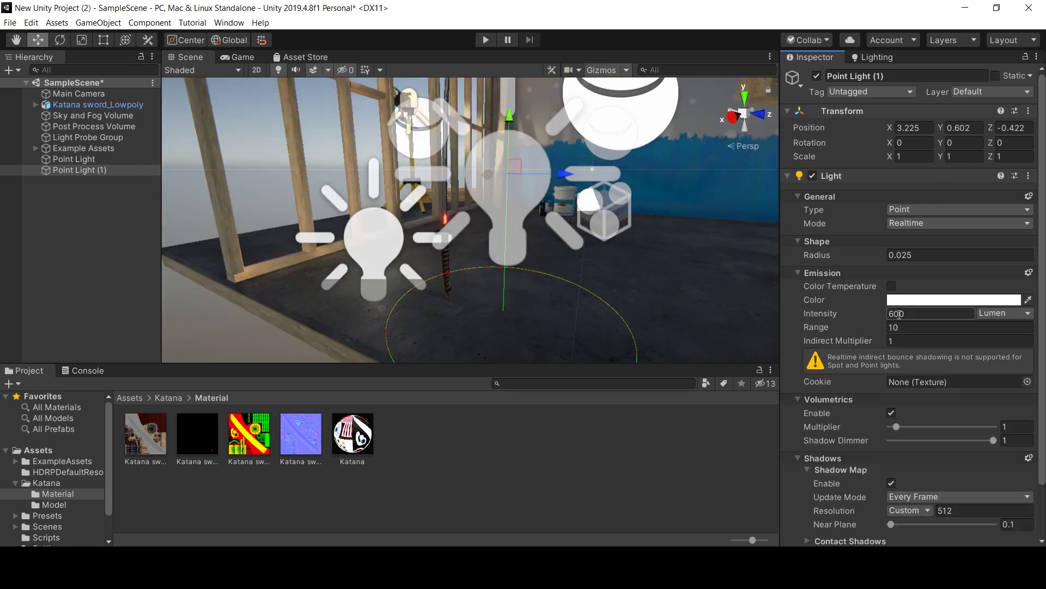
{"action": "type", "text": "0"}
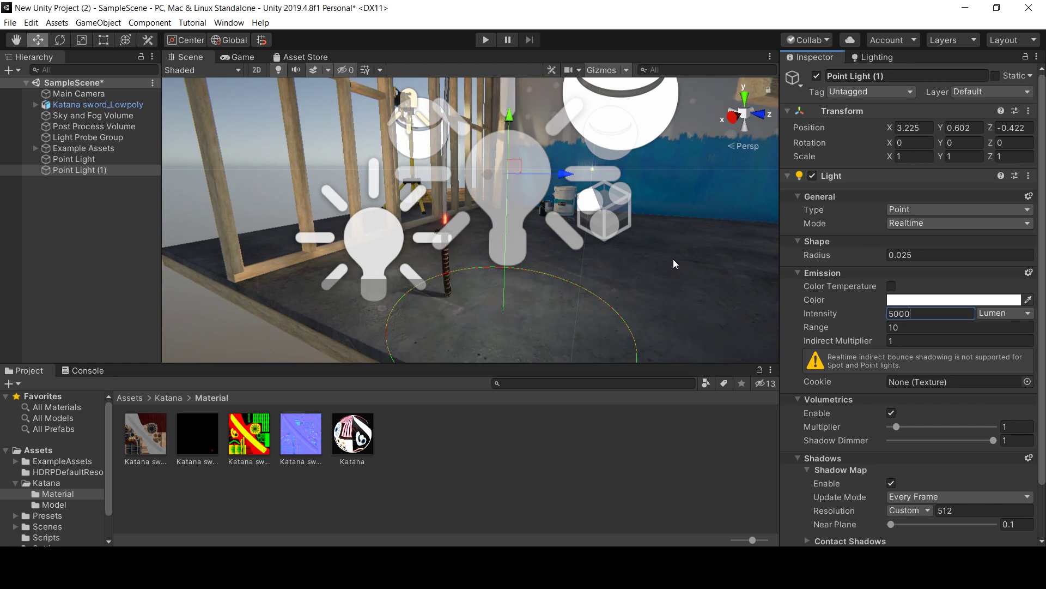
{"action": "type", "text": "00"}
{"action": "type", "text": "8"}
{"action": "left_click_drag", "start_coordinate": [578, 104], "coordinate": [602, 97], "text": "alt"}
{"action": "mouse_move", "coordinate": [512, 185]}
{"action": "left_mouse_down"}
{"action": "mouse_move", "coordinate": [645, 173]}
{"action": "mouse_move", "coordinate": [577, 185]}
{"action": "left_mouse_up"}
- Duplicate it as Point Light (2) at X 3.168 and tint it light purple
{"action": "key", "text": "ctrl+d"}
{"action": "middle_click_drag", "start_coordinate": [578, 186], "coordinate": [548, 234]}
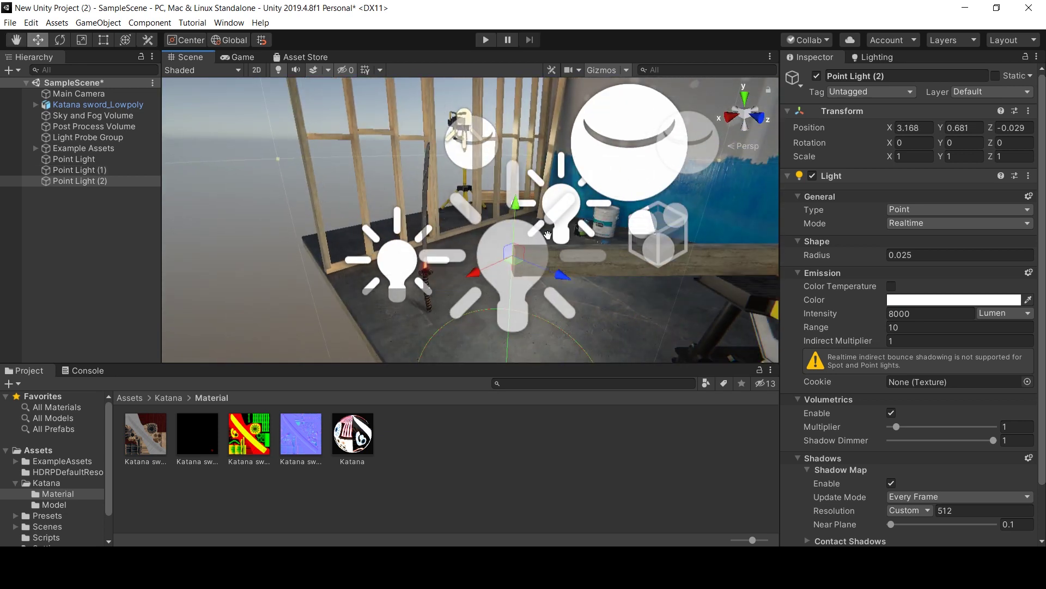
{"action": "left_click", "coordinate": [921, 299]}
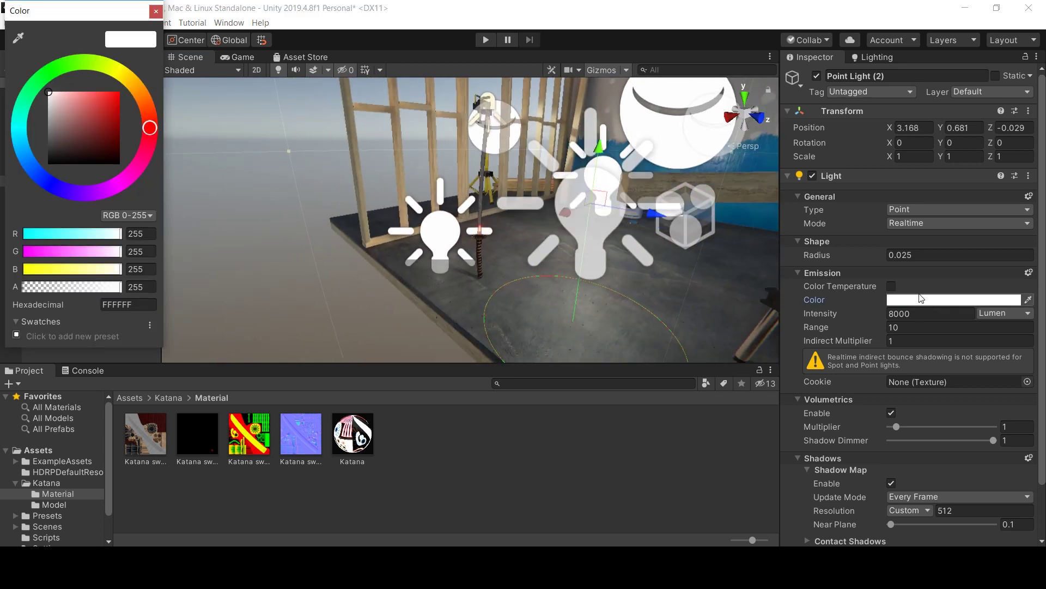
{"action": "left_click", "coordinate": [74, 99]}
{"action": "left_click", "coordinate": [255, 252]}
{"action": "mouse_move", "coordinate": [532, 151]}
{"action": "right_mouse_down"}
{"action": "mouse_move", "coordinate": [568, 145]}
{"action": "mouse_move", "coordinate": [543, 201]}
{"action": "right_mouse_up"}
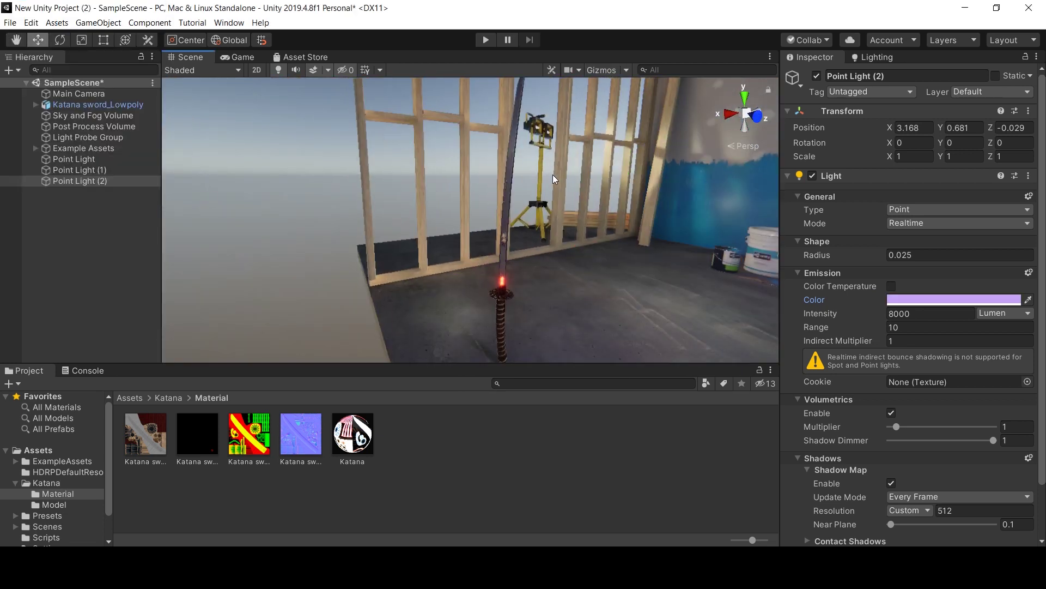
{"action": "left_click", "coordinate": [543, 202]}
{"action": "mouse_move", "coordinate": [543, 202]}
{"action": "right_mouse_down"}
{"action": "mouse_move", "coordinate": [544, 147]}
{"action": "mouse_move", "coordinate": [454, 163]}
{"action": "right_mouse_up"}
{"action": "left_click", "coordinate": [539, 159]}
{"action": "left_click", "coordinate": [424, 160]}
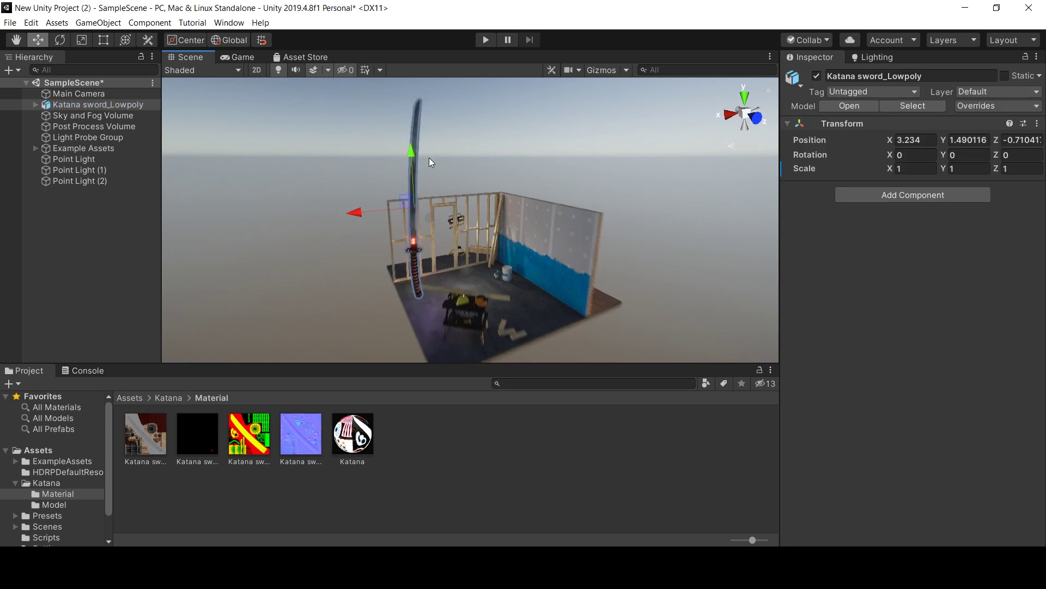
{"action": "mouse_move", "coordinate": [427, 159]}
{"action": "left_mouse_down", "text": "alt"}
{"action": "mouse_move", "coordinate": [674, 131]}
{"action": "mouse_move", "coordinate": [494, 143]}
{"action": "left_mouse_up", "text": "alt"}
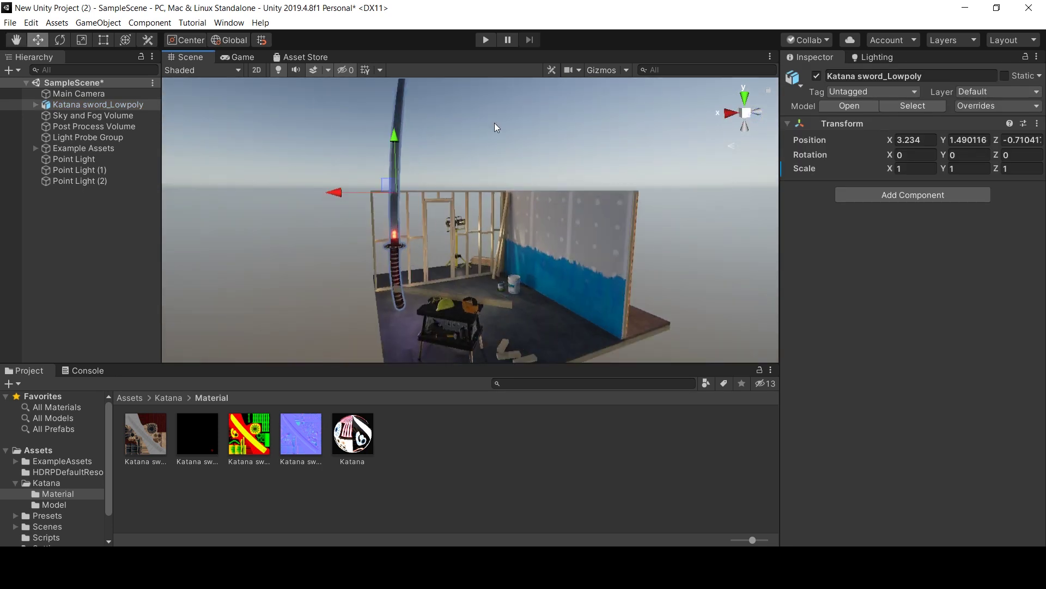
{"action": "left_click", "coordinate": [555, 140]}
{"action": "mouse_move", "coordinate": [555, 140]}
{"action": "right_mouse_down"}
{"action": "mouse_move", "coordinate": [545, 162]}
{"action": "mouse_move", "coordinate": [502, 187]}
{"action": "right_mouse_up"}
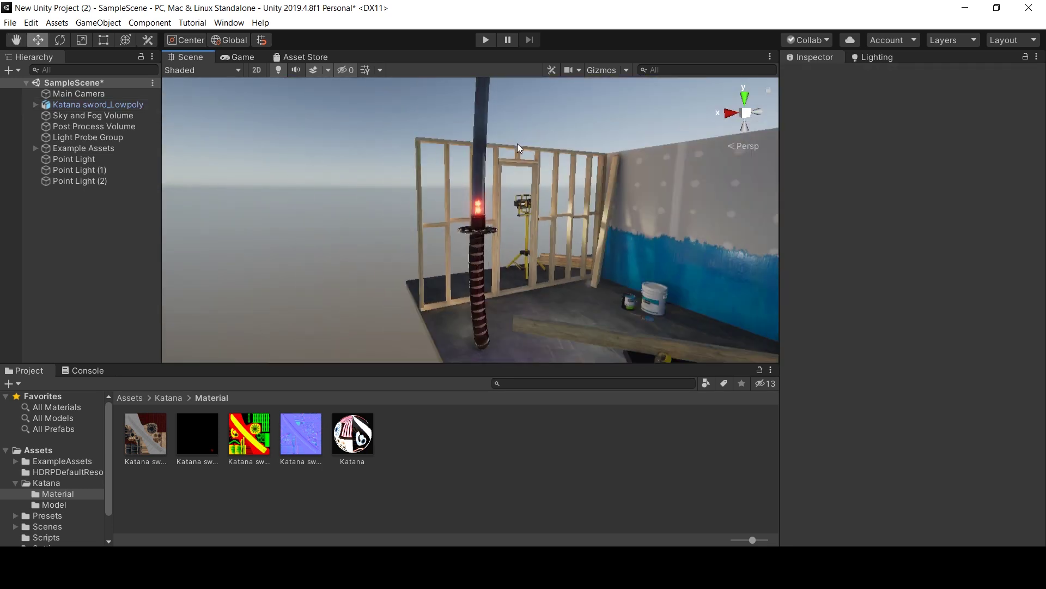
{"action": "middle_click_drag", "start_coordinate": [503, 187], "coordinate": [513, 191]}
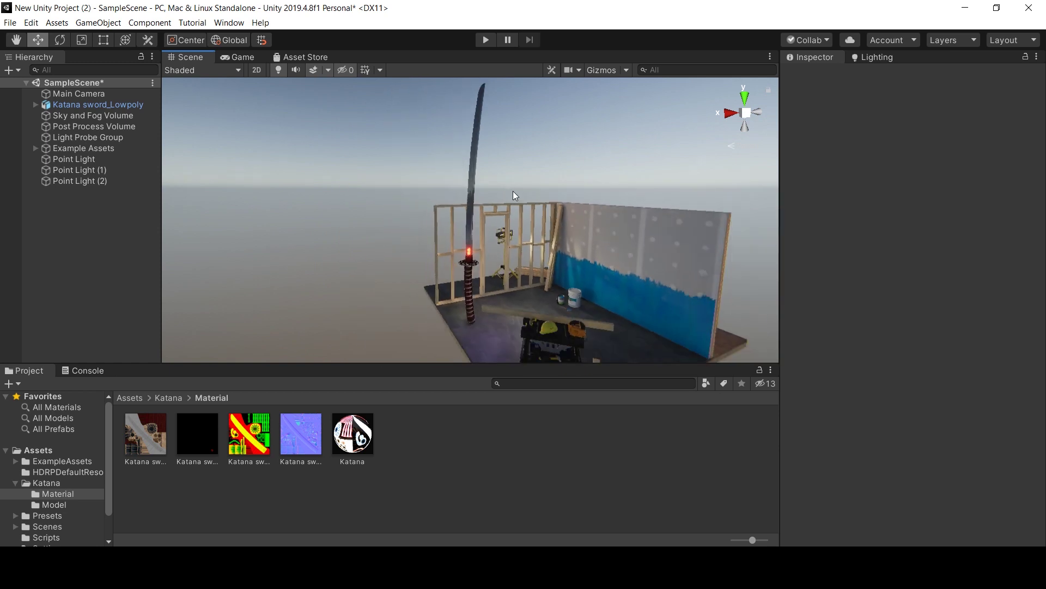
{"action": "right_click_drag", "start_coordinate": [512, 190], "coordinate": [382, 193]}
{"action": "left_click", "coordinate": [100, 104]}
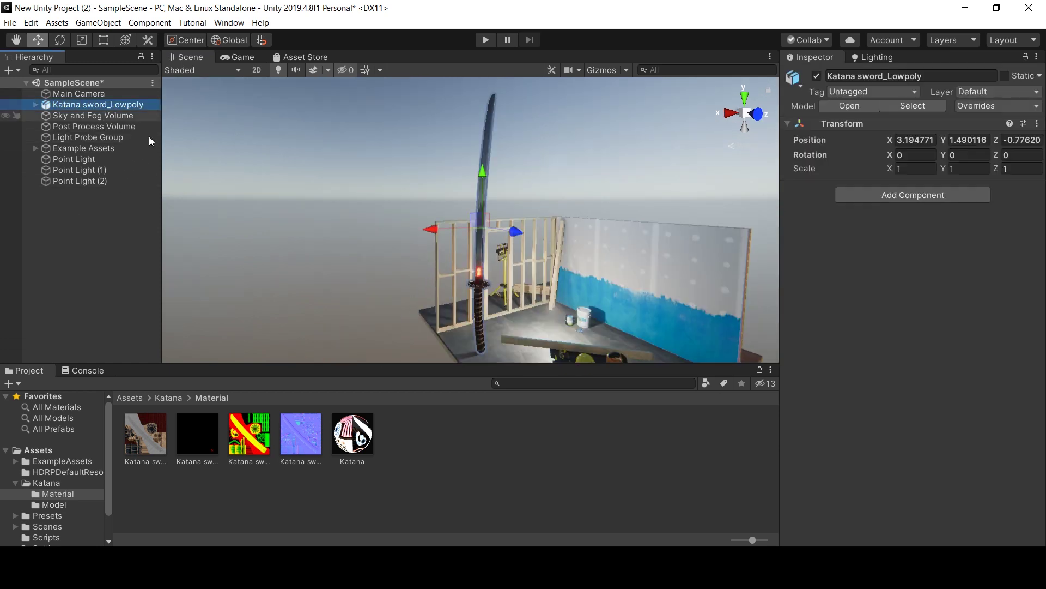
{"action": "left_click", "coordinate": [168, 398]}
- Create a new folder named 'prifab' inside Assets/Katana
{"action": "right_click", "coordinate": [295, 453]}
{"action": "mouse_move", "coordinate": [436, 163]}
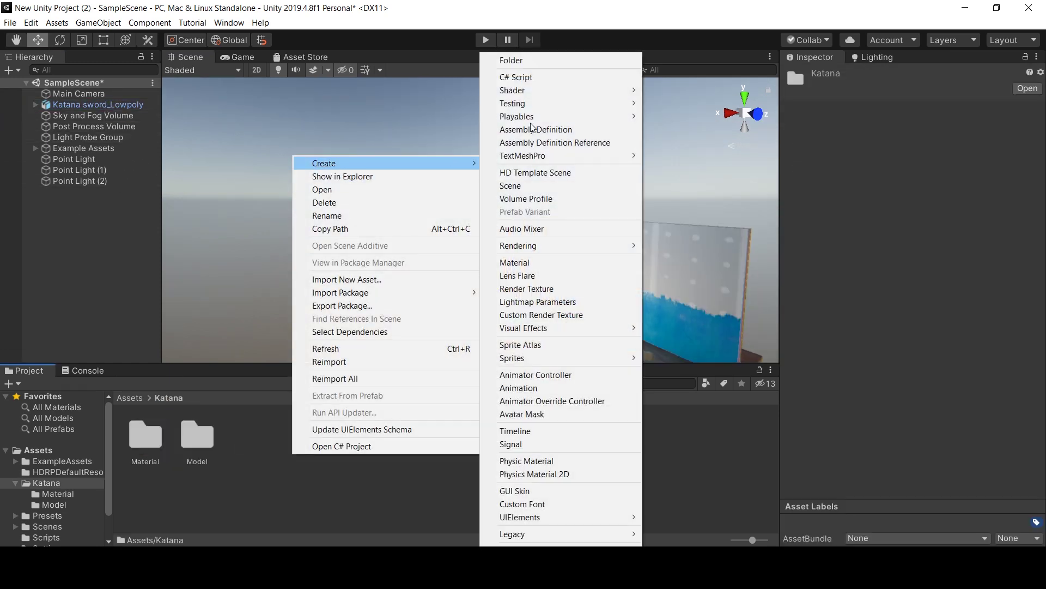
{"action": "left_click", "coordinate": [525, 57]}
{"action": "type", "text": "prifab"}
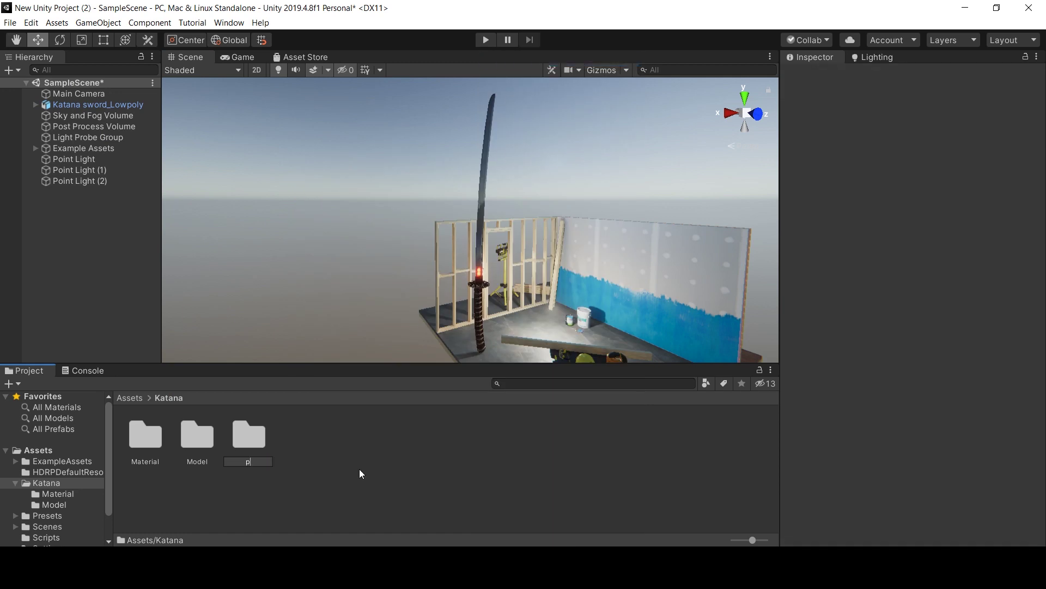
{"action": "key", "text": "Return"}
- Save Katana sword_Lowpoly as an Original Prefab in prifab, delete it from the scene, then drag the prefab back in
{"action": "left_click_drag", "start_coordinate": [77, 105], "coordinate": [248, 436]}
{"action": "left_click", "coordinate": [490, 311]}
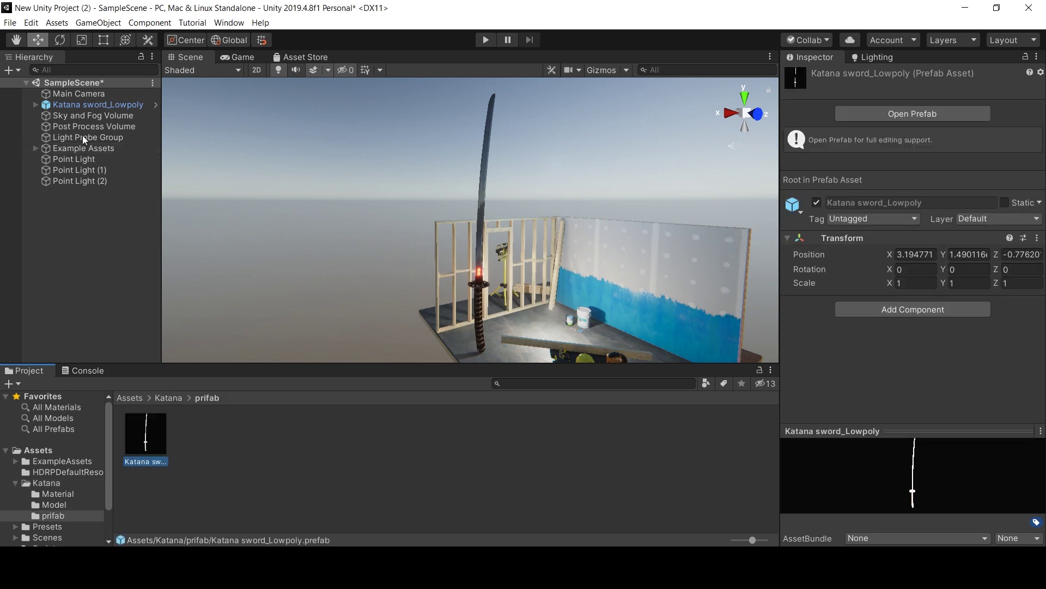
{"action": "left_click", "coordinate": [93, 105]}
{"action": "key", "text": "Delete"}
{"action": "scroll", "coordinate": [328, 321], "scroll_direction": "down", "scroll_amount": 2}
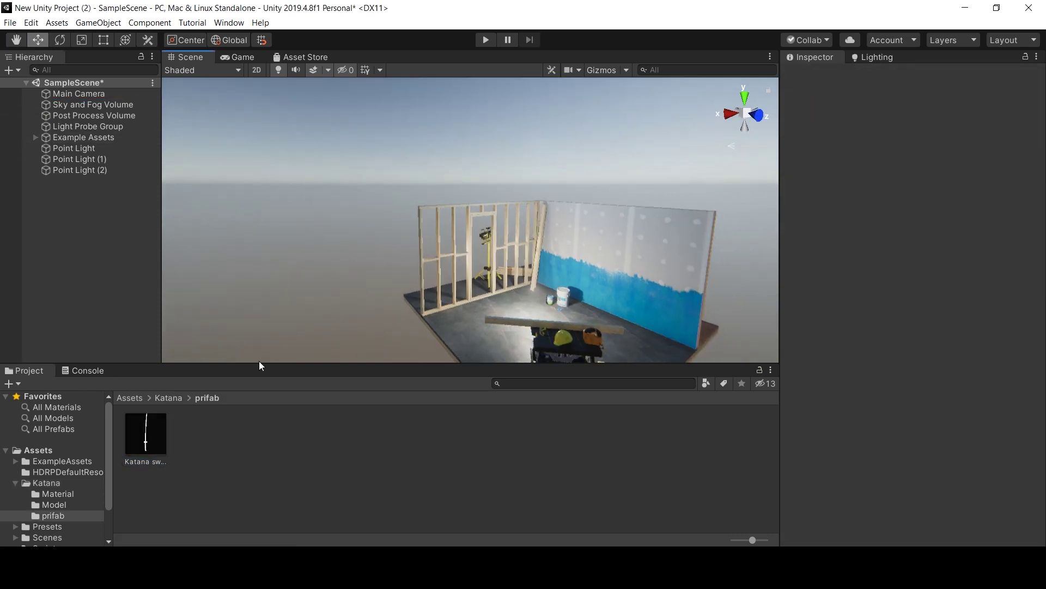
{"action": "left_click_drag", "start_coordinate": [145, 433], "coordinate": [463, 322]}
- Select the katana's Blade_Low part and expand its Katana material settings
{"action": "scroll", "coordinate": [554, 143], "scroll_direction": "up", "scroll_amount": 2}
{"action": "left_click", "coordinate": [549, 158]}
{"action": "left_click", "coordinate": [469, 217]}
{"action": "left_click", "coordinate": [469, 217]}
{"action": "left_click", "coordinate": [787, 469]}
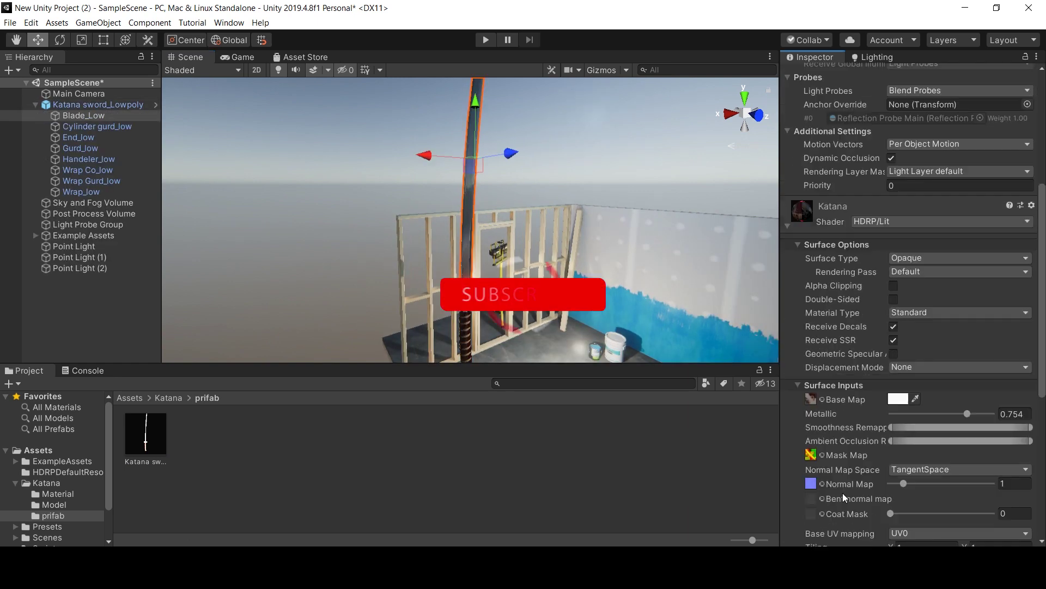
- Try white and orange Emissive Colors on the Katana material, settling back on white
{"action": "scroll", "coordinate": [861, 442], "scroll_direction": "down", "scroll_amount": 10}
{"action": "left_click", "coordinate": [899, 394]}
{"action": "left_click_drag", "start_coordinate": [59, 151], "coordinate": [49, 91]}
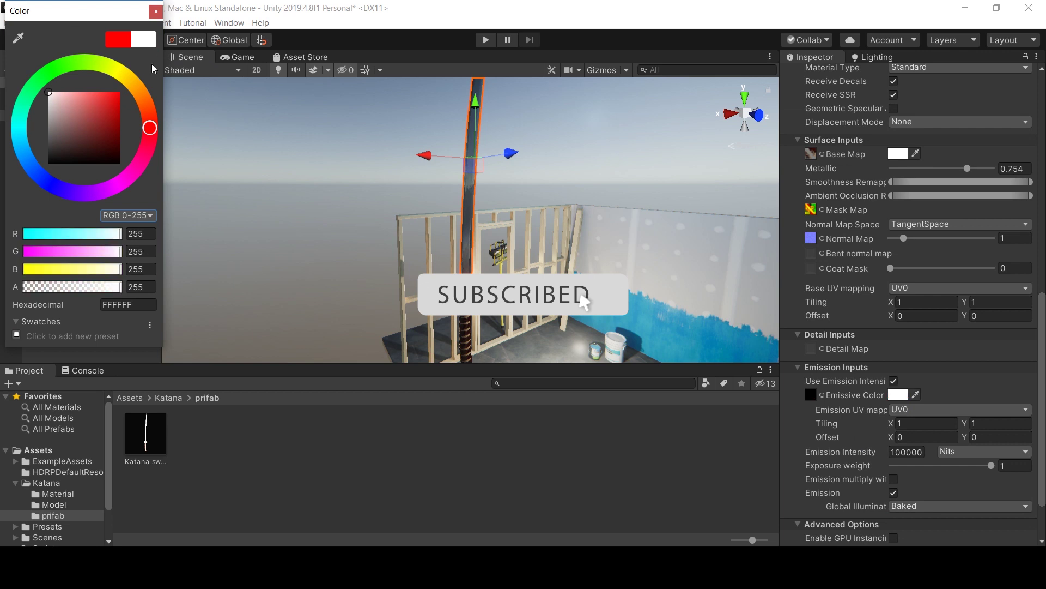
{"action": "left_click_drag", "start_coordinate": [151, 63], "coordinate": [77, 60]}
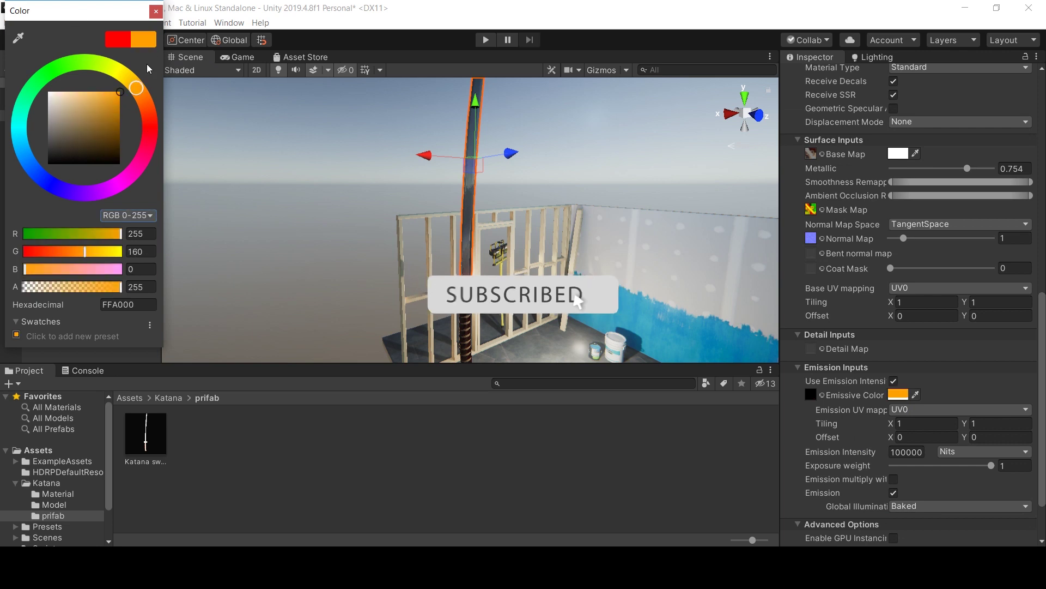
{"action": "left_click_drag", "start_coordinate": [107, 153], "coordinate": [48, 120]}
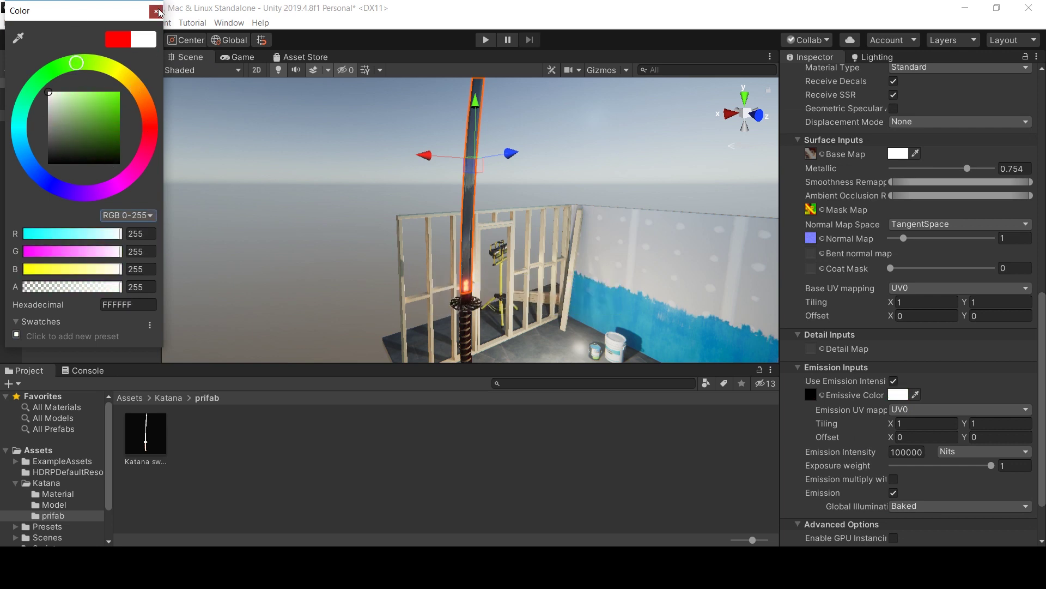
{"action": "left_click", "coordinate": [156, 11]}
{"action": "left_click", "coordinate": [338, 185]}
{"action": "scroll", "coordinate": [414, 250], "scroll_direction": "down", "scroll_amount": 2}
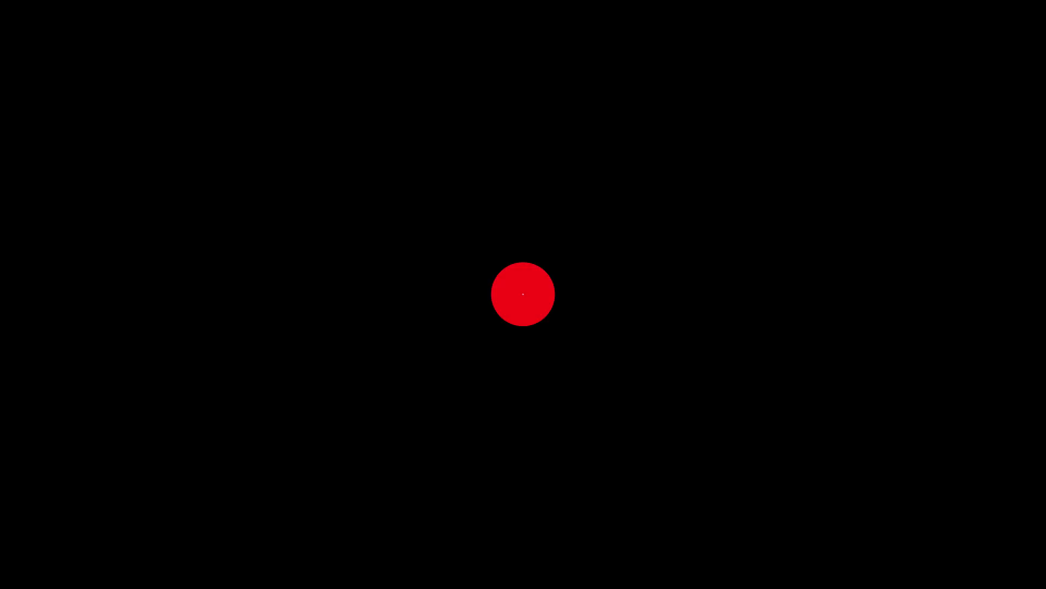